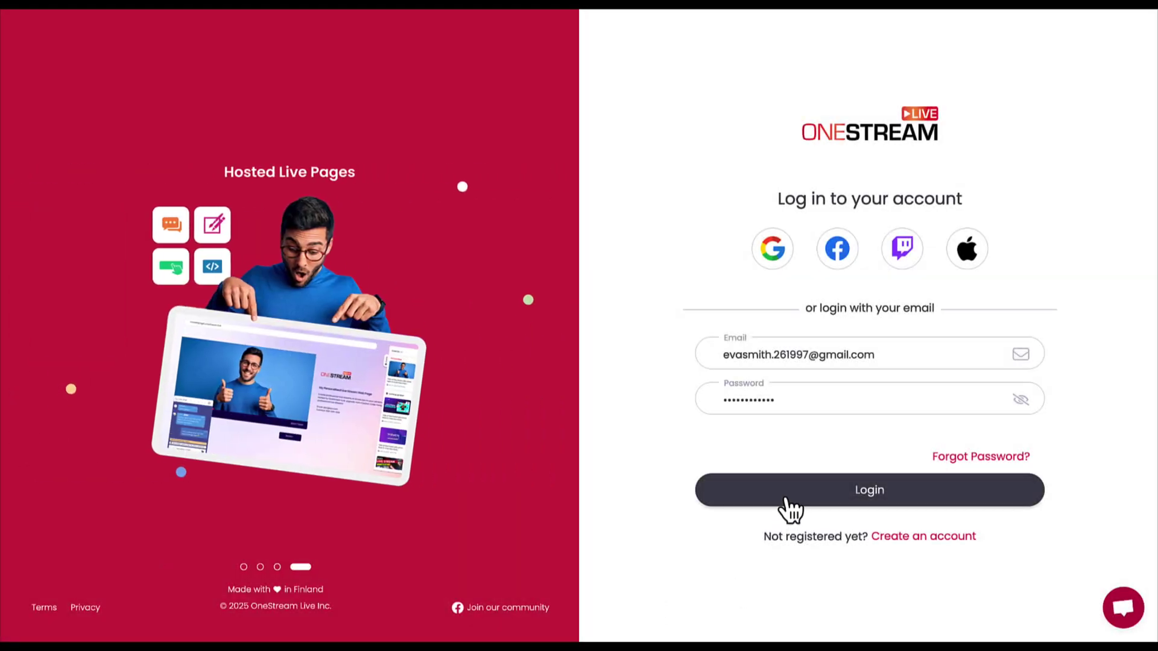
Step: Log in and connect the Gaming hub Facebook page as a destination
click(791, 496)
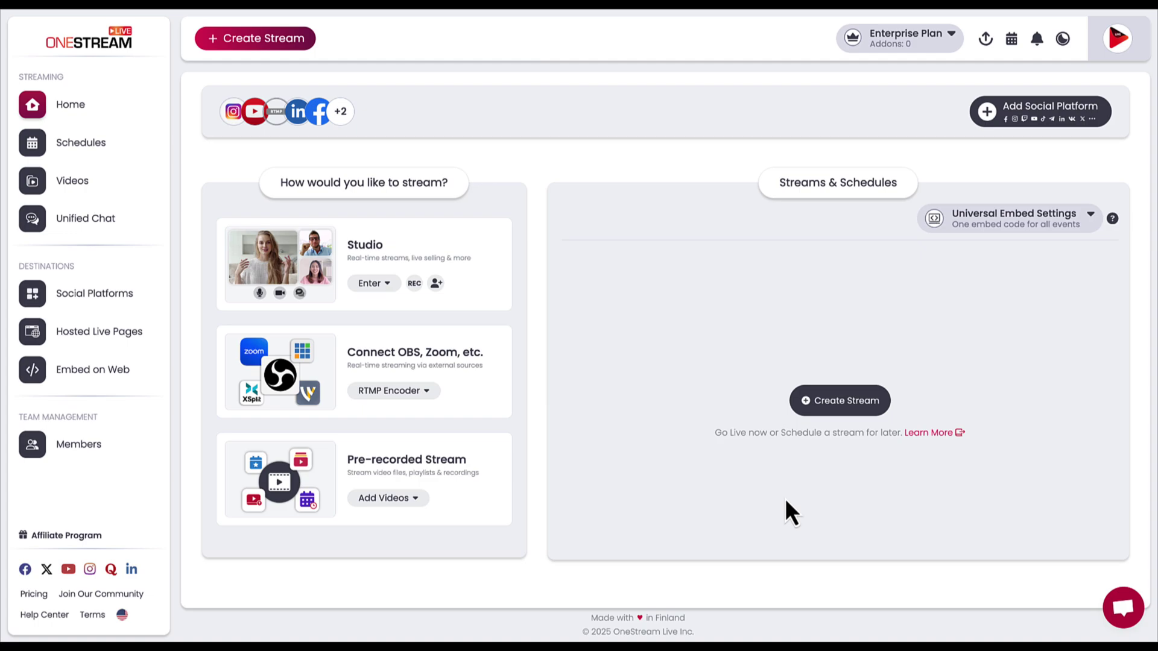
click(1016, 112)
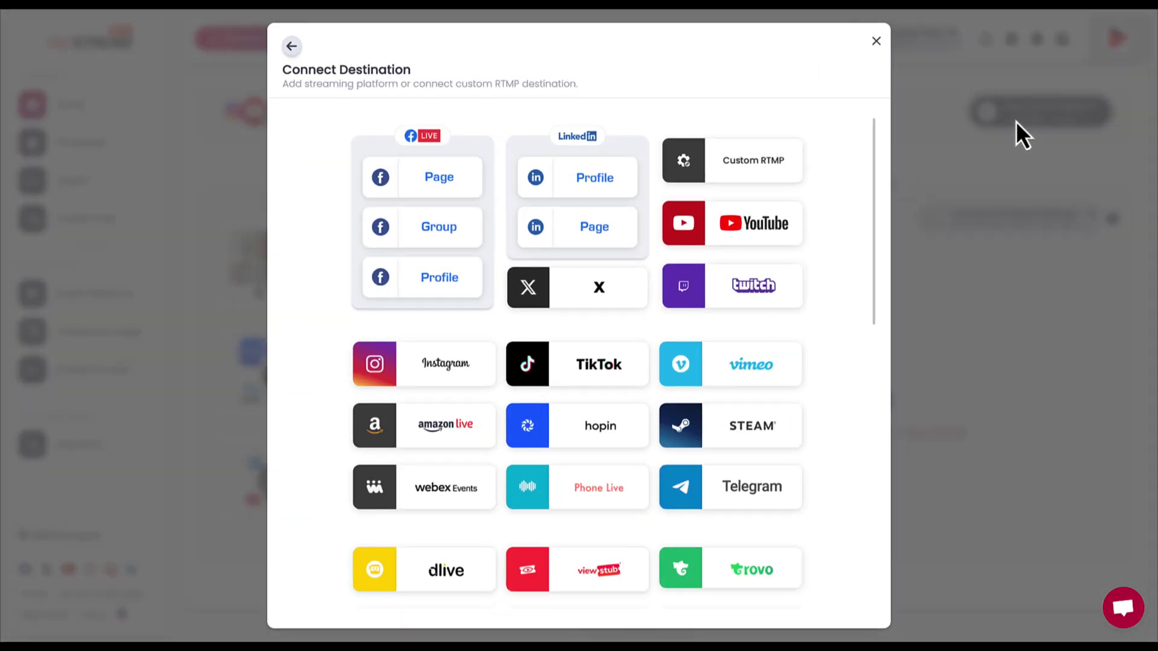
click(425, 178)
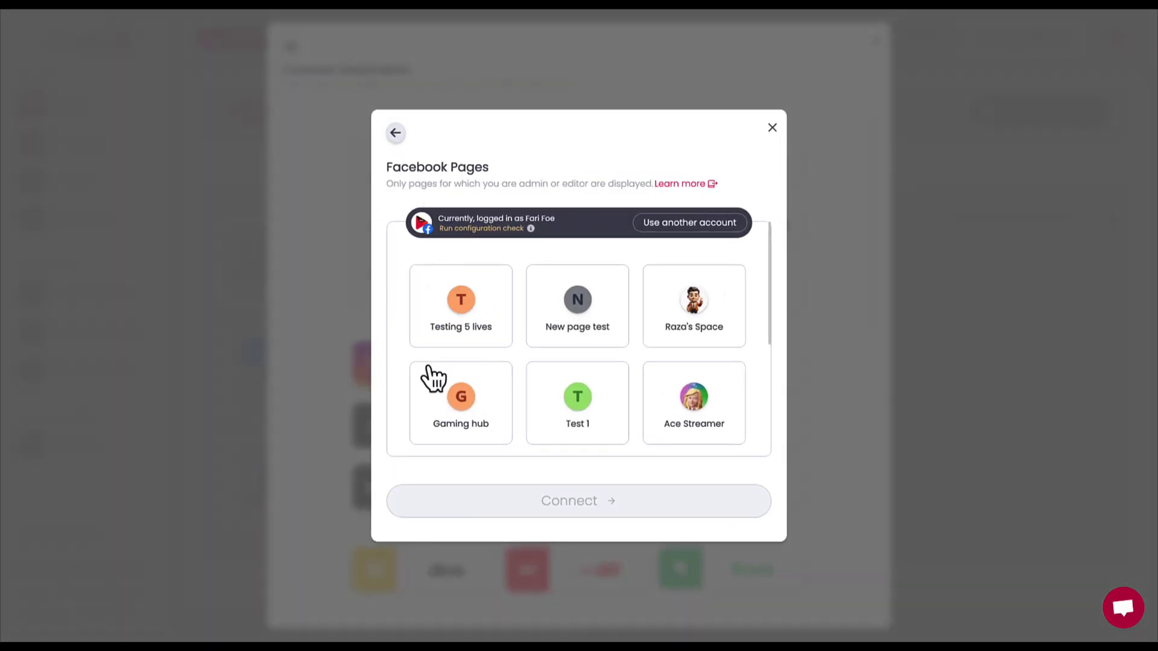
click(461, 399)
click(579, 501)
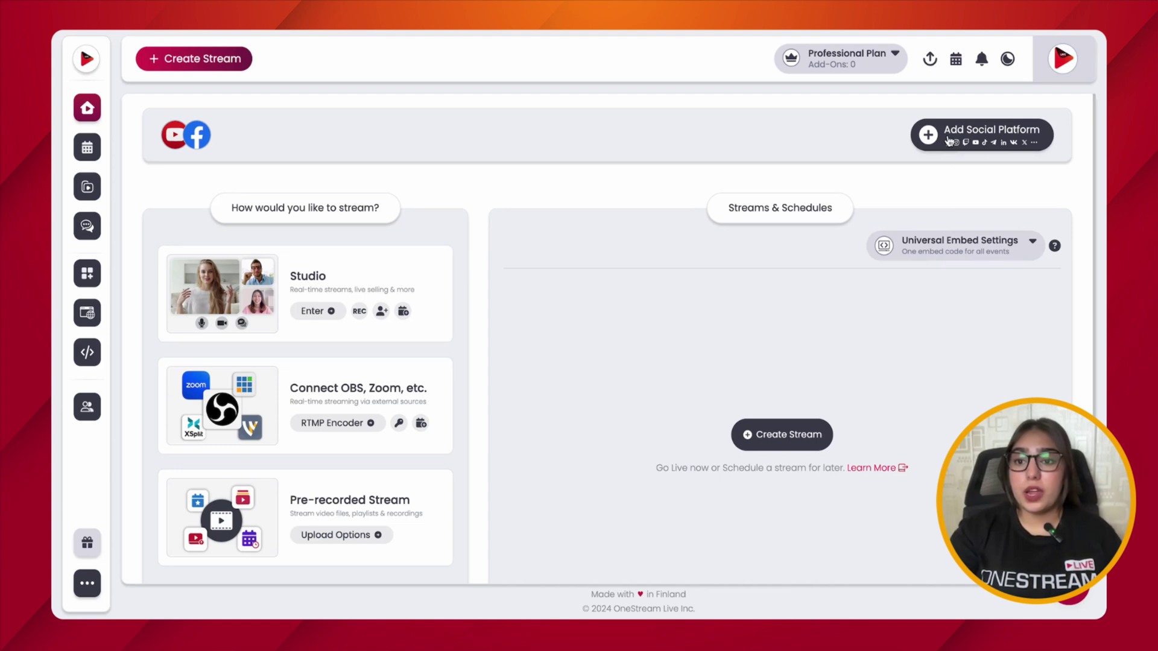
Step: Add the Ace Streamer Facebook page as another connected destination
click(950, 136)
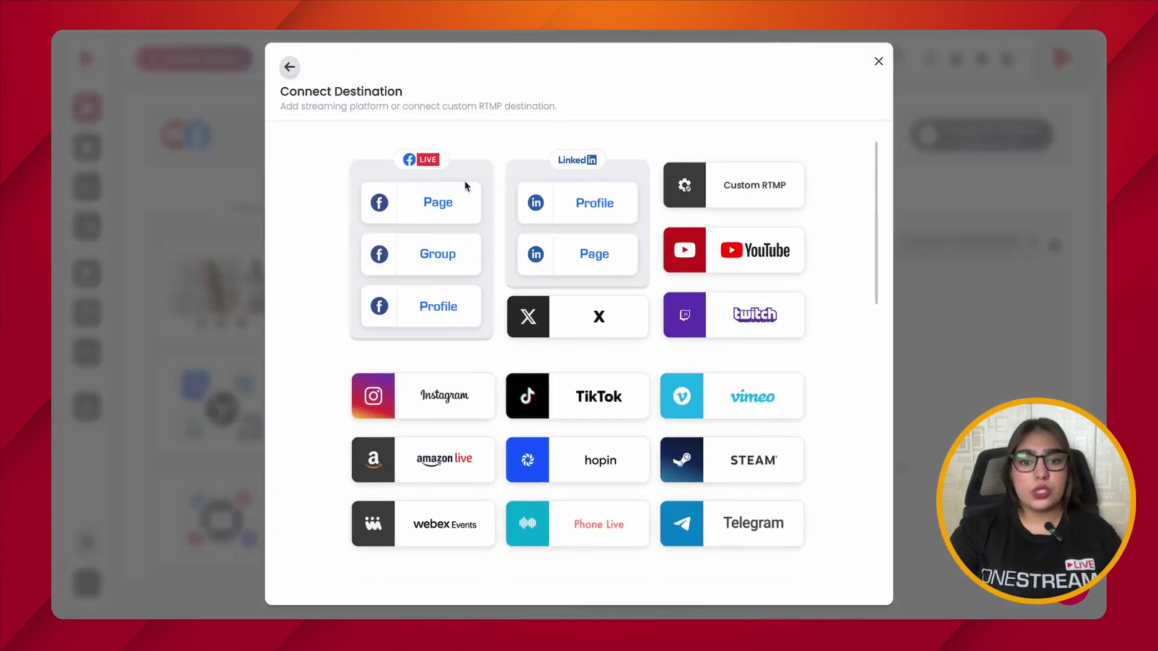
click(437, 205)
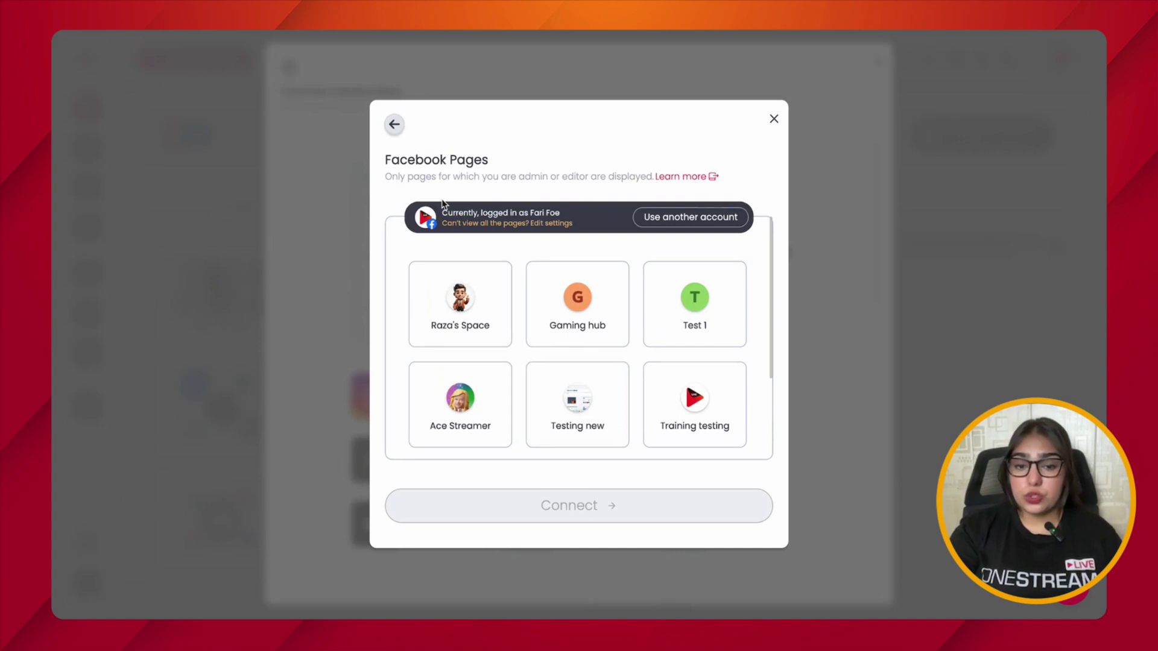
click(468, 399)
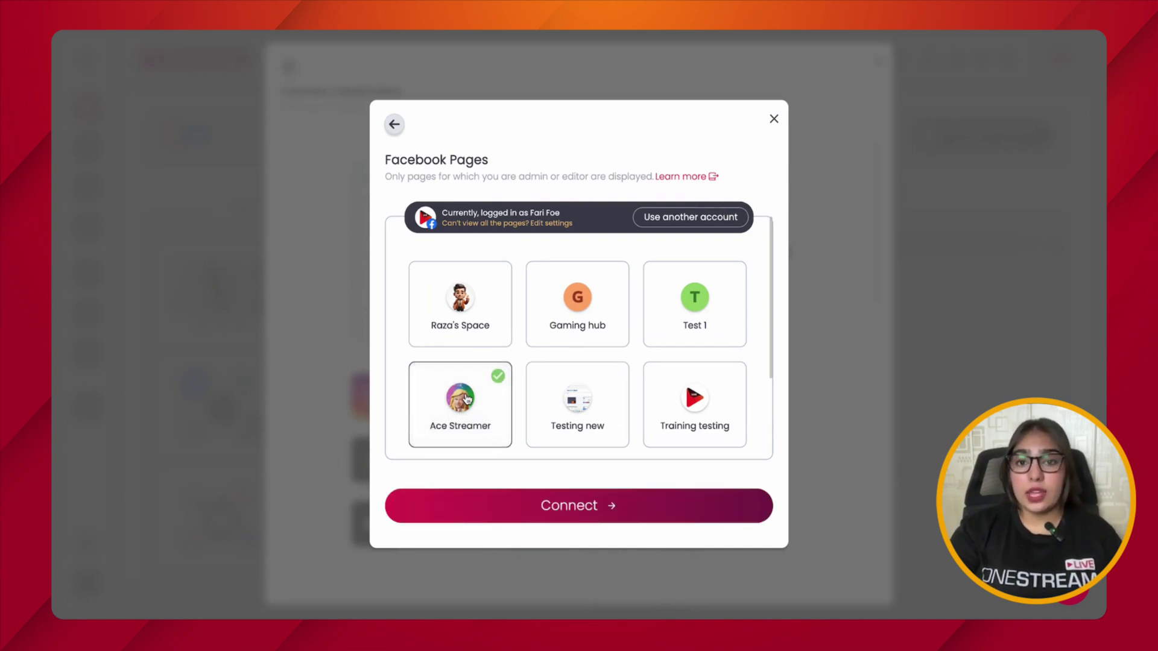
click(618, 497)
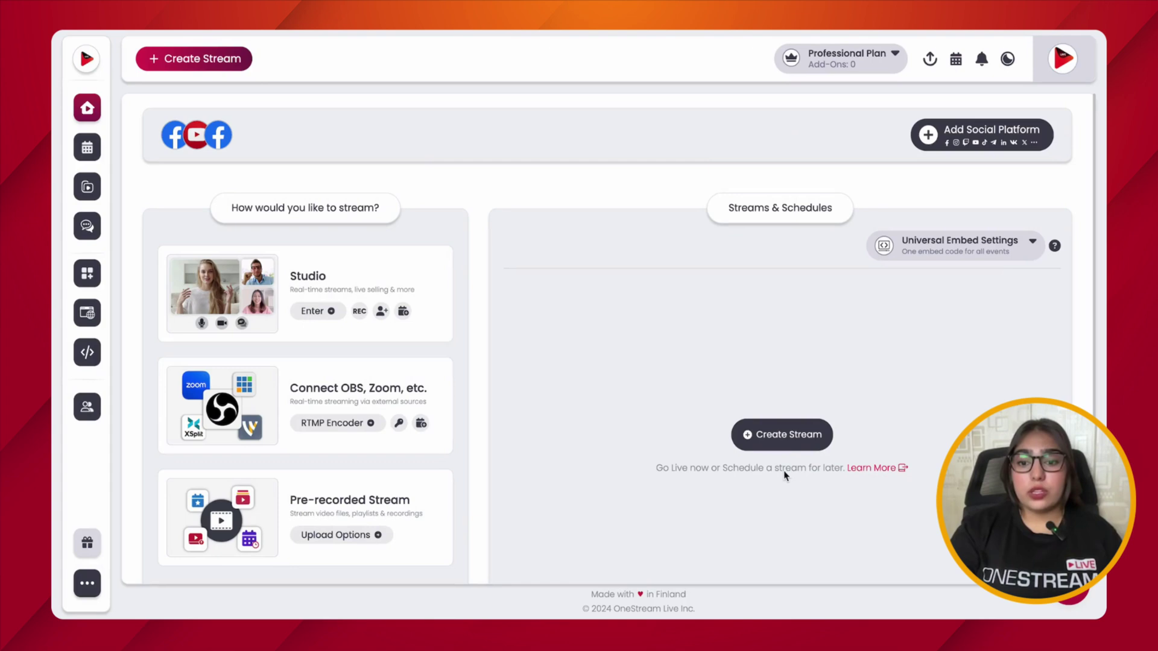
click(782, 438)
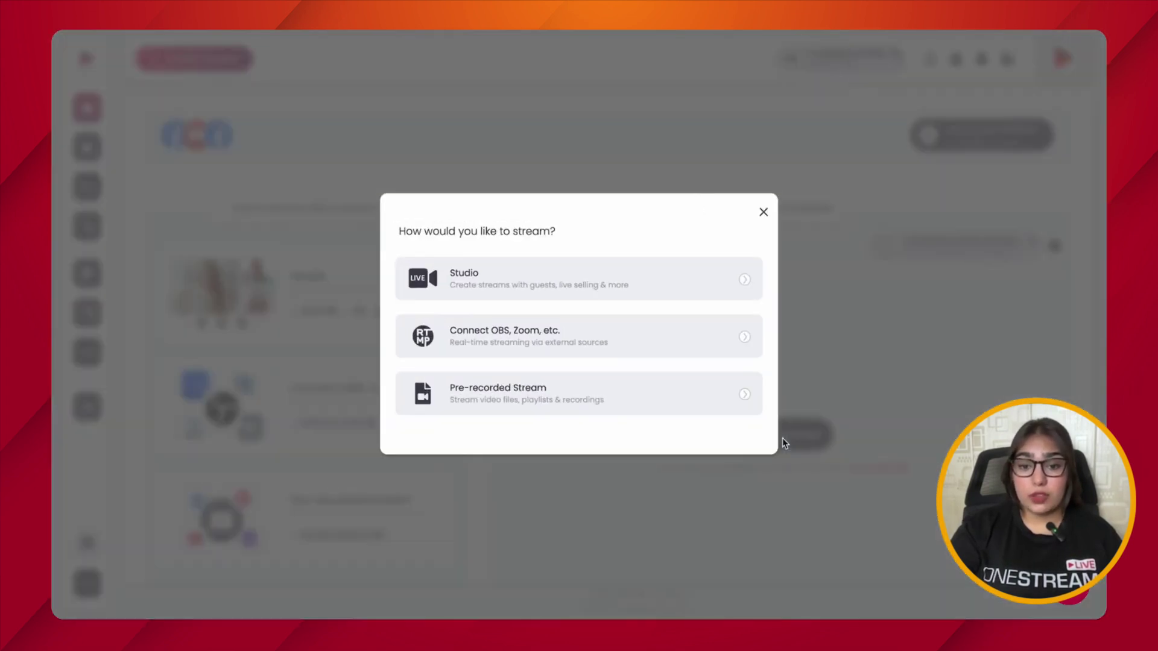
Step: Stream the stored 'What is OneStream Live' video to Ace Streamer and choose Go Live
click(747, 402)
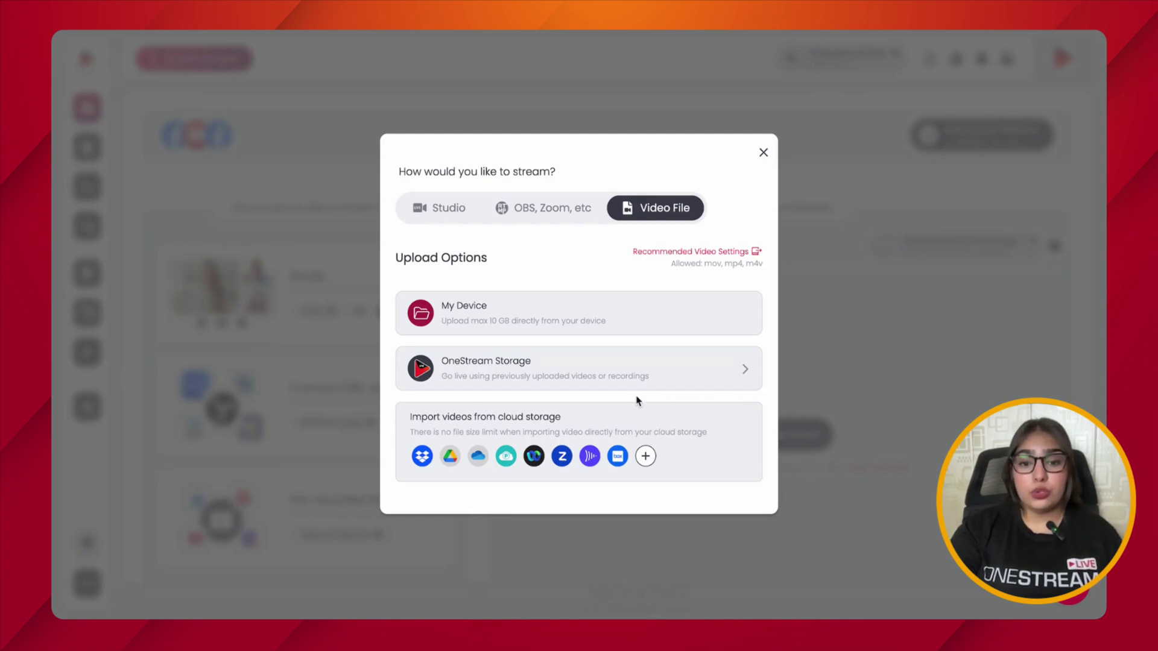
click(613, 376)
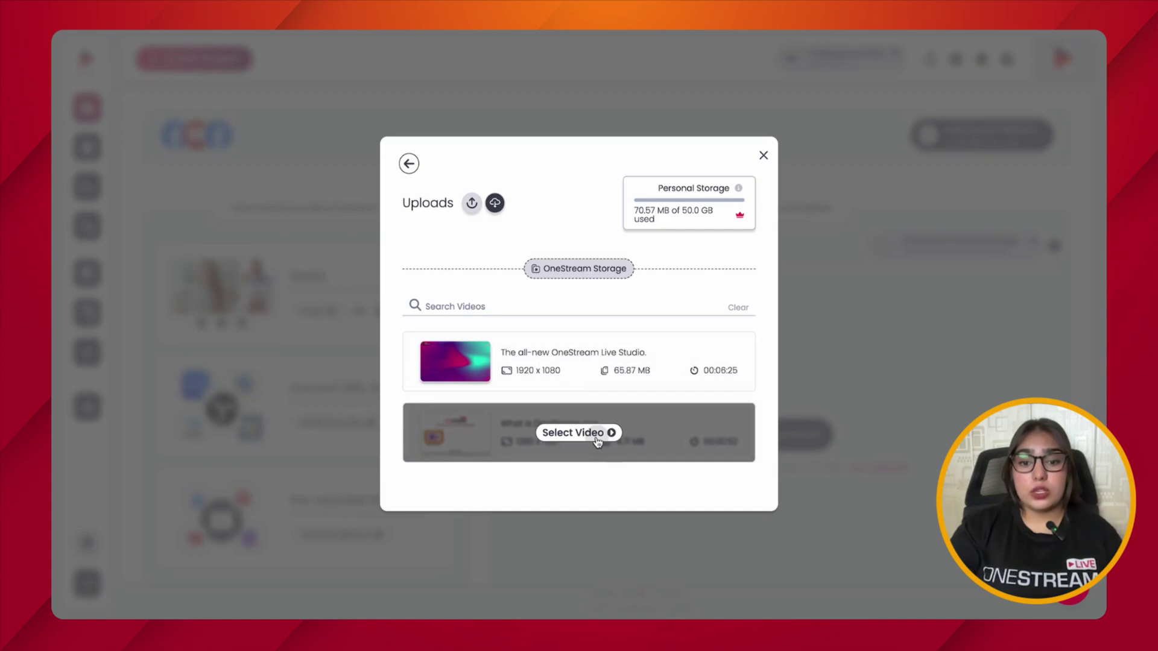
click(579, 434)
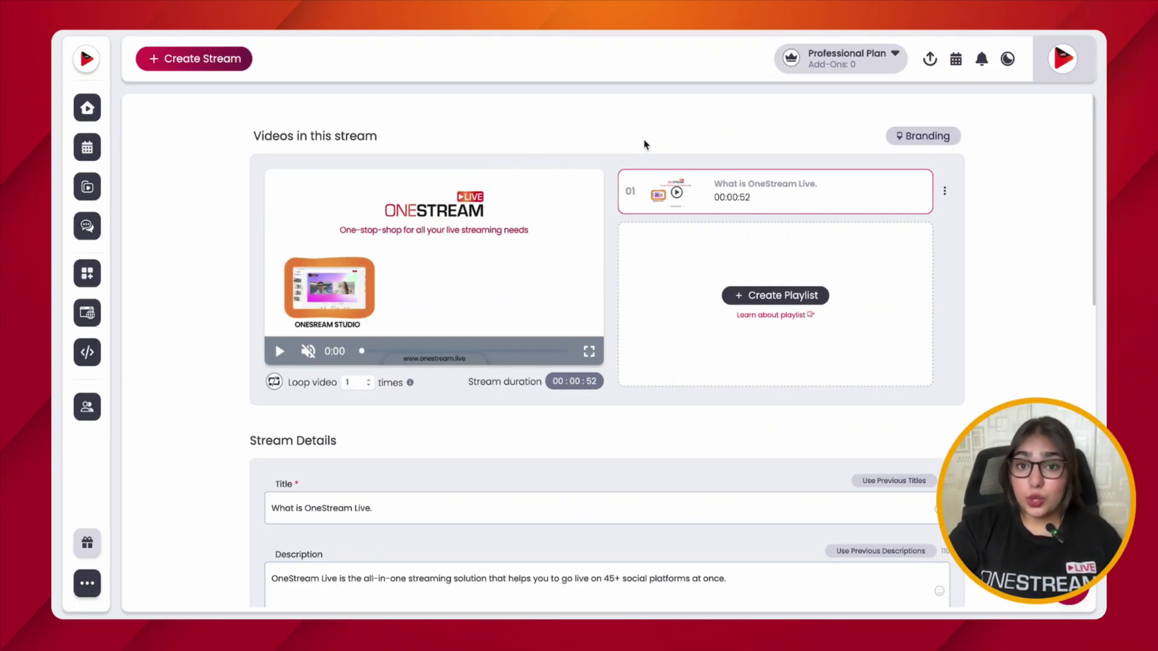
scroll(644, 144, down, 5)
scroll(644, 144, down, 4)
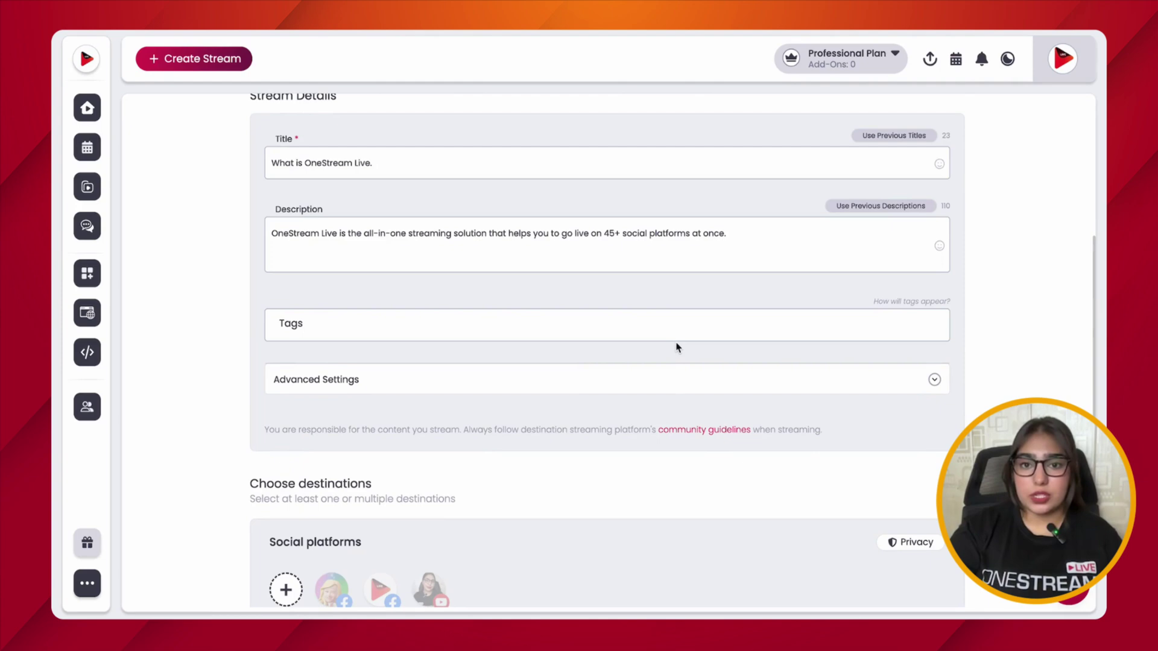
scroll(677, 348, down, 2)
scroll(677, 347, down, 2)
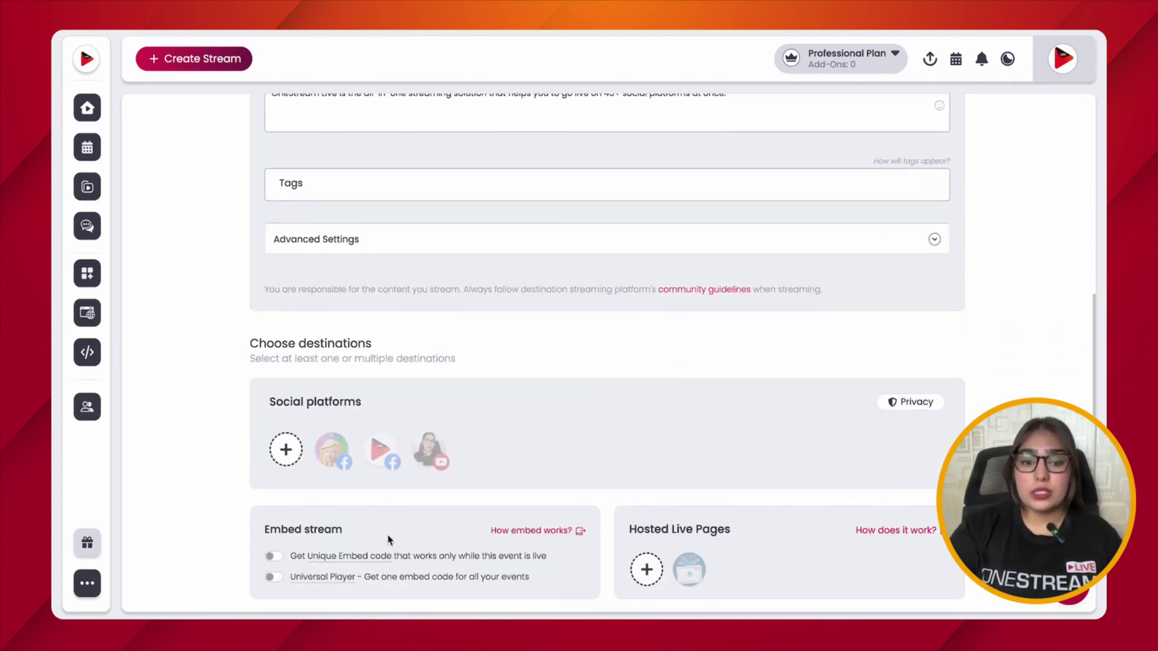
click(331, 451)
scroll(331, 450, down, 3)
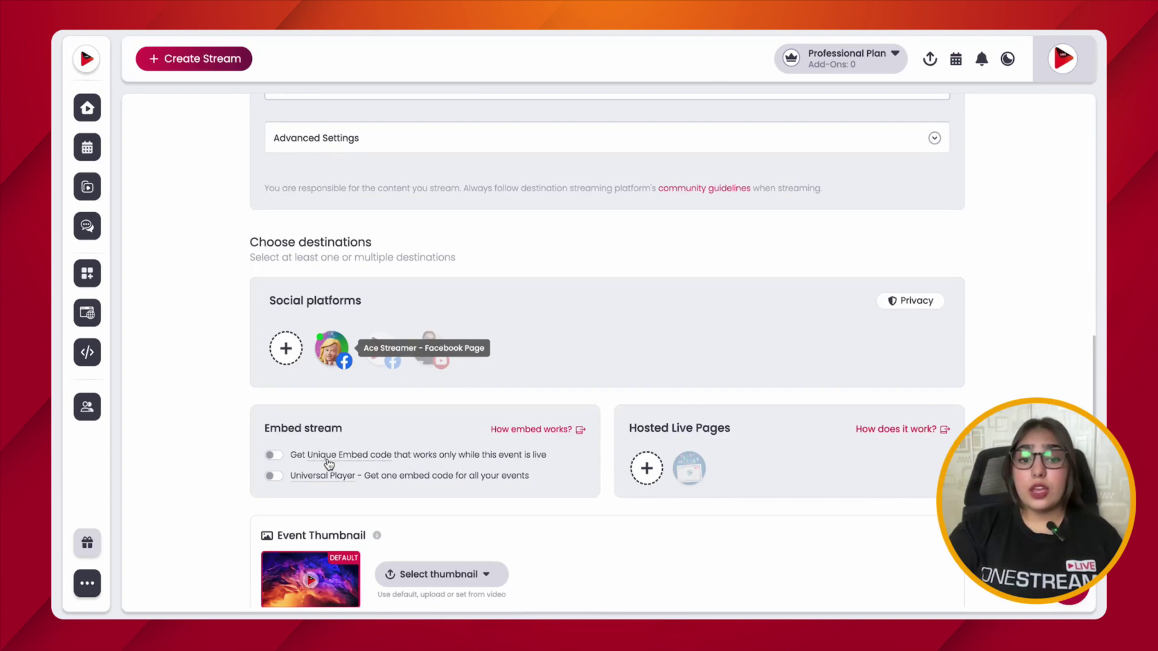
scroll(329, 464, down, 2)
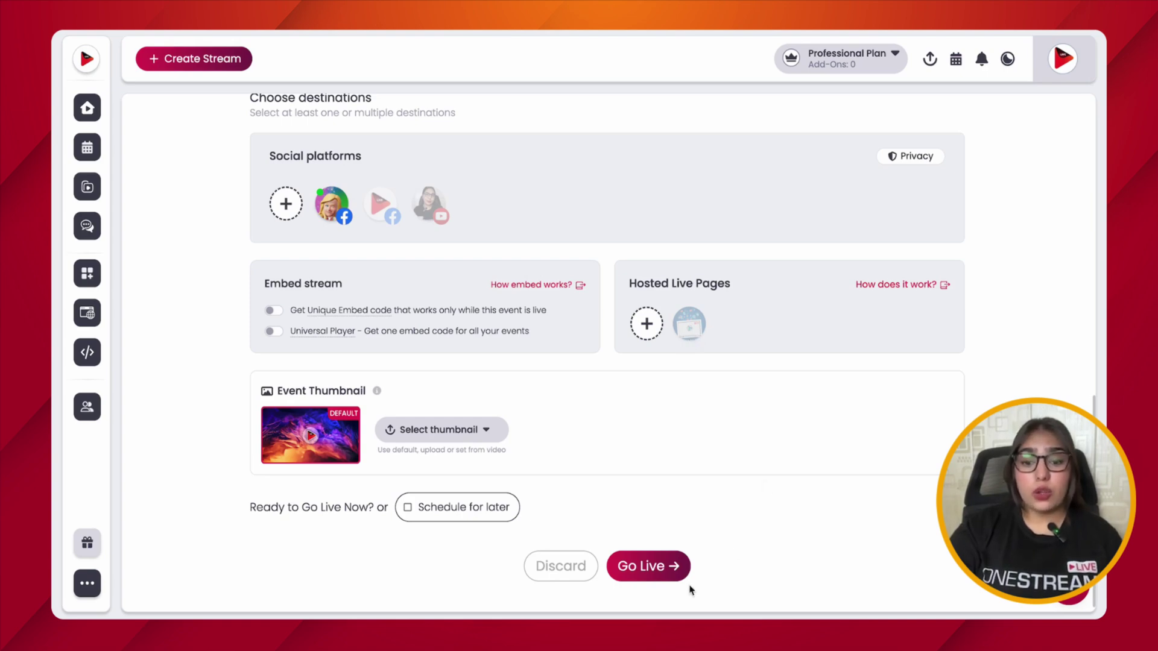
click(647, 567)
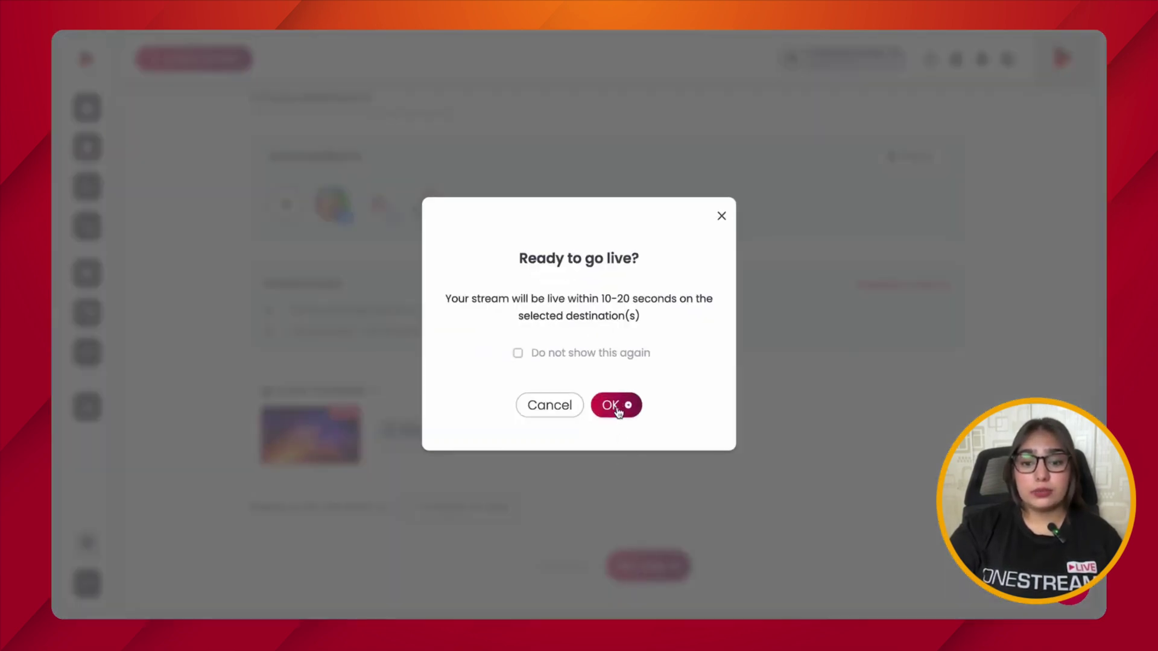
Step: Accept the 'Ready to go live?' prompt with OK
click(616, 406)
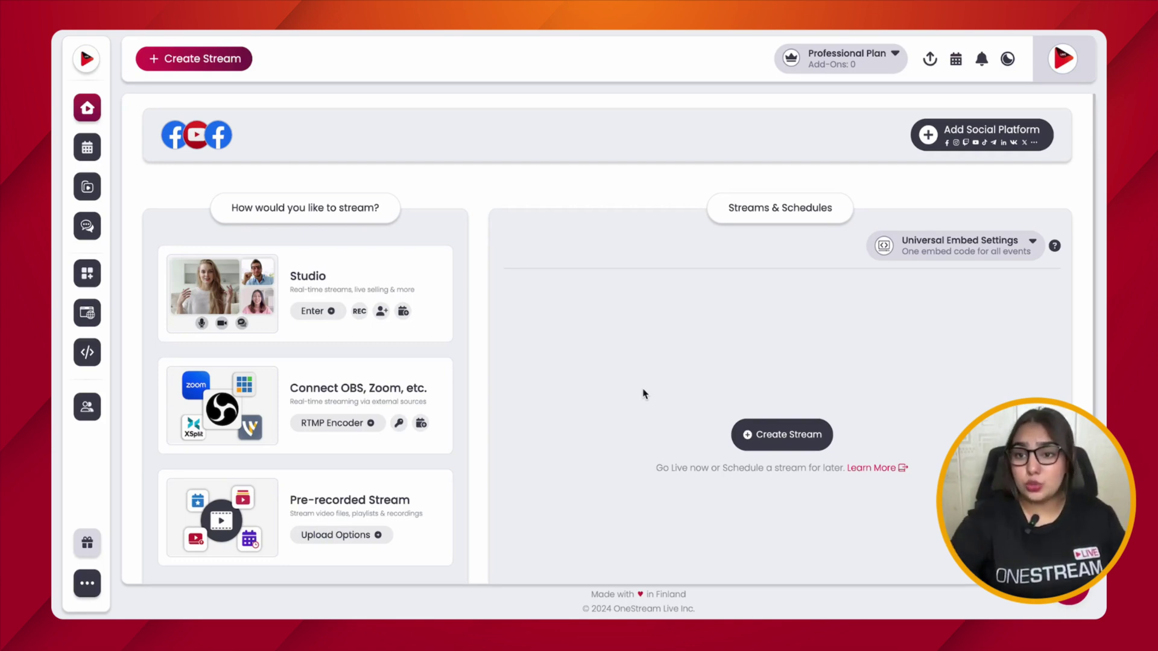
Step: Start a Facebook Group destination named 'Private Shoppers' with Server URL on Auto Detect
click(1000, 134)
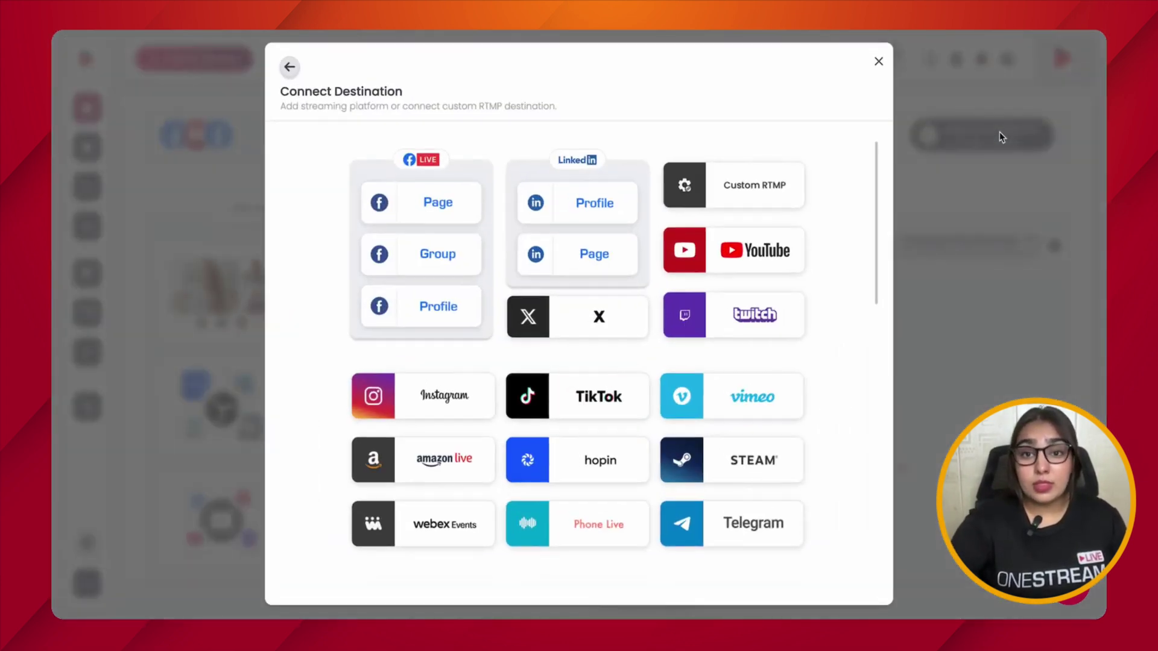
click(437, 255)
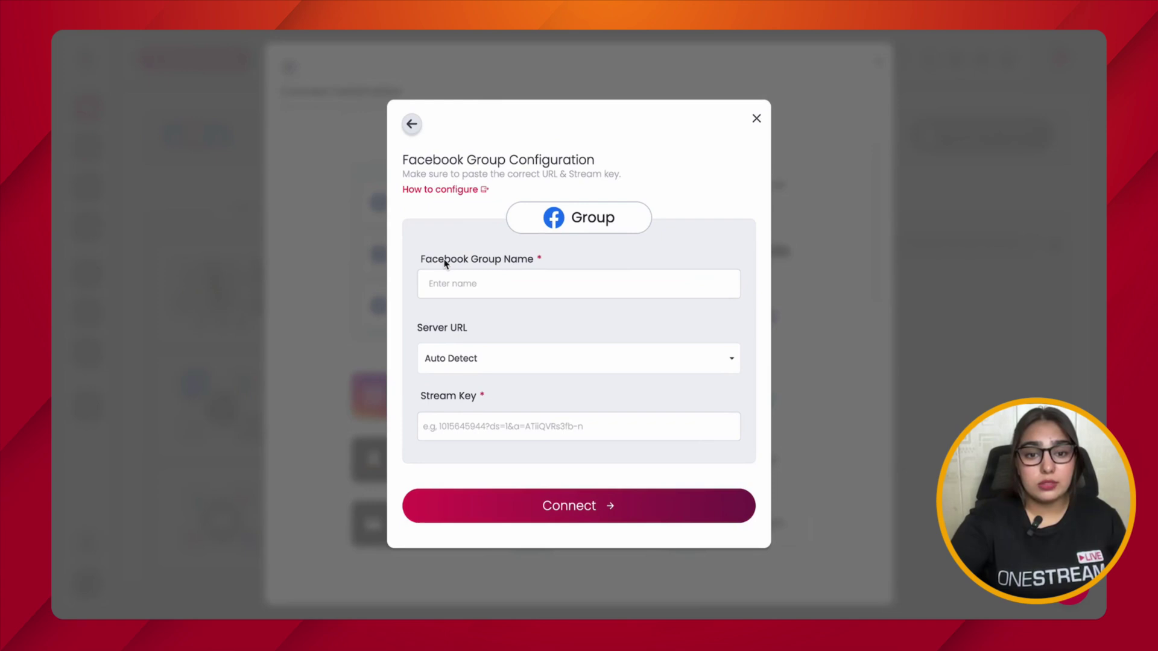
click(523, 287)
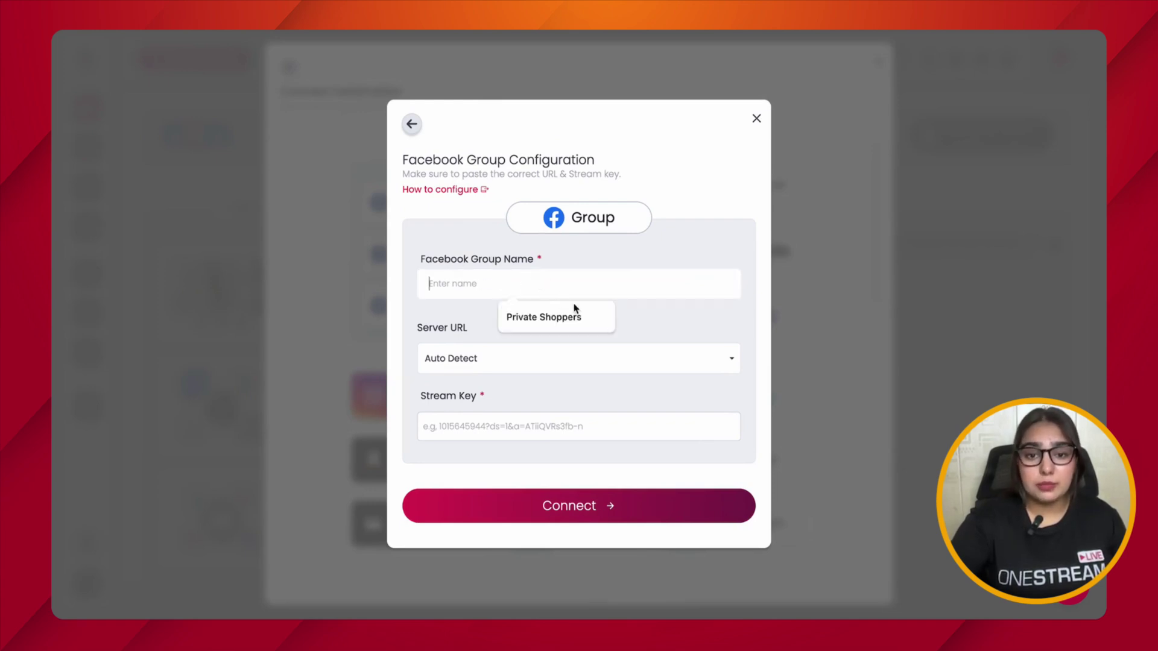
click(578, 317)
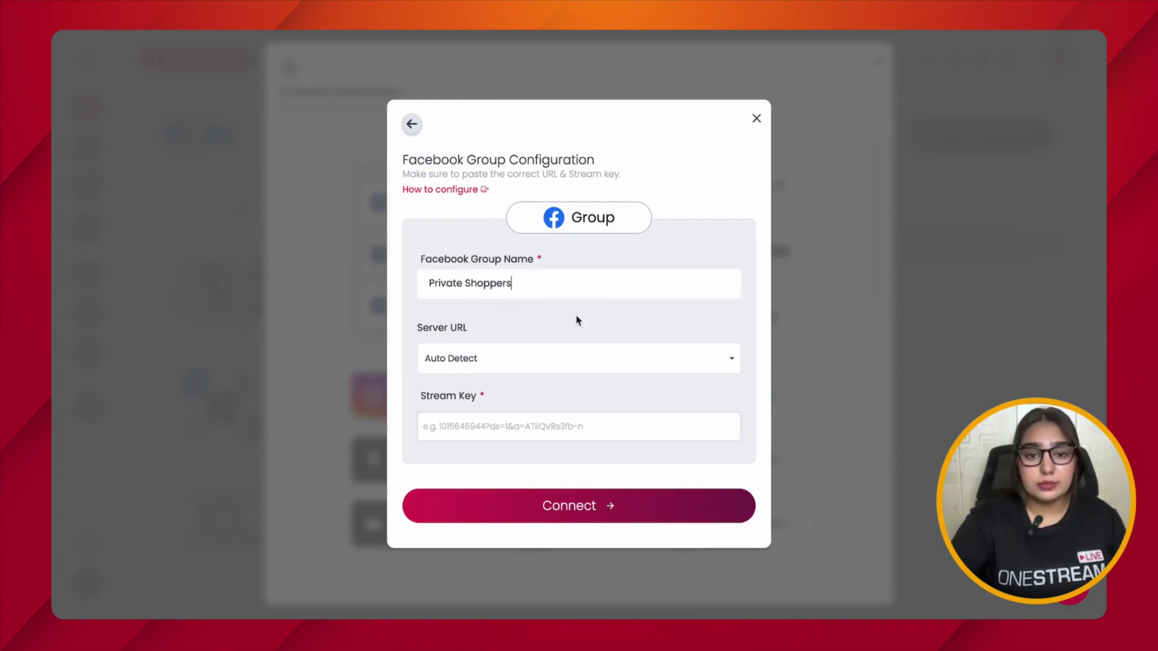
click(582, 358)
click(585, 390)
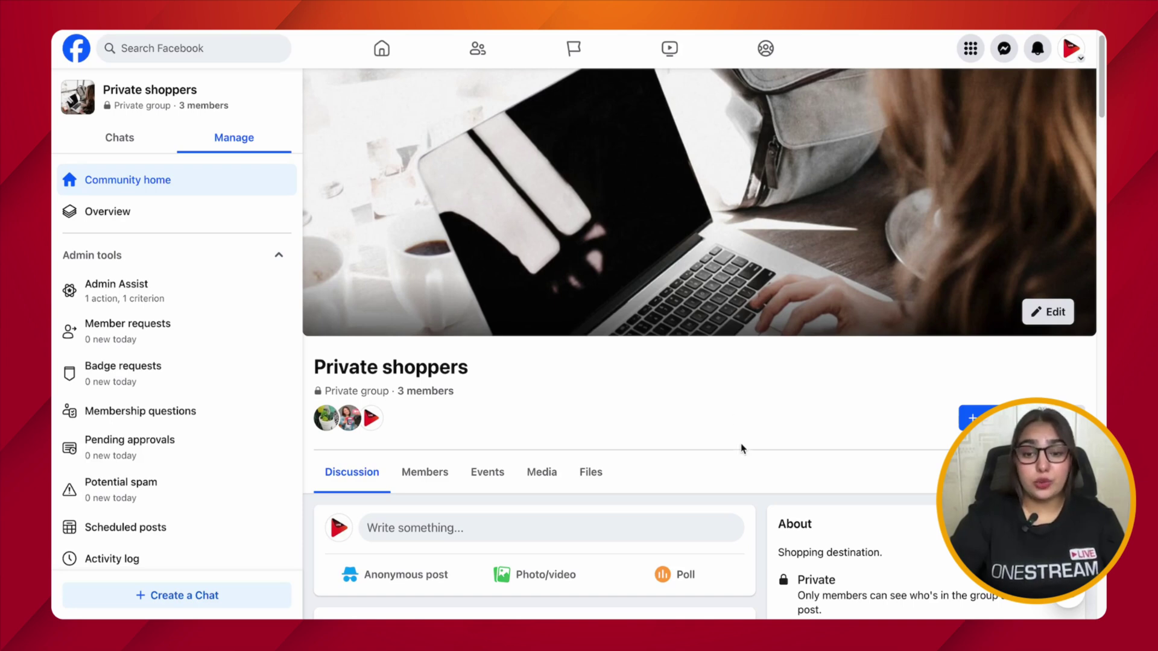
Step: Start a live video post in Private shoppers with a 1 May 2024 start date
click(688, 528)
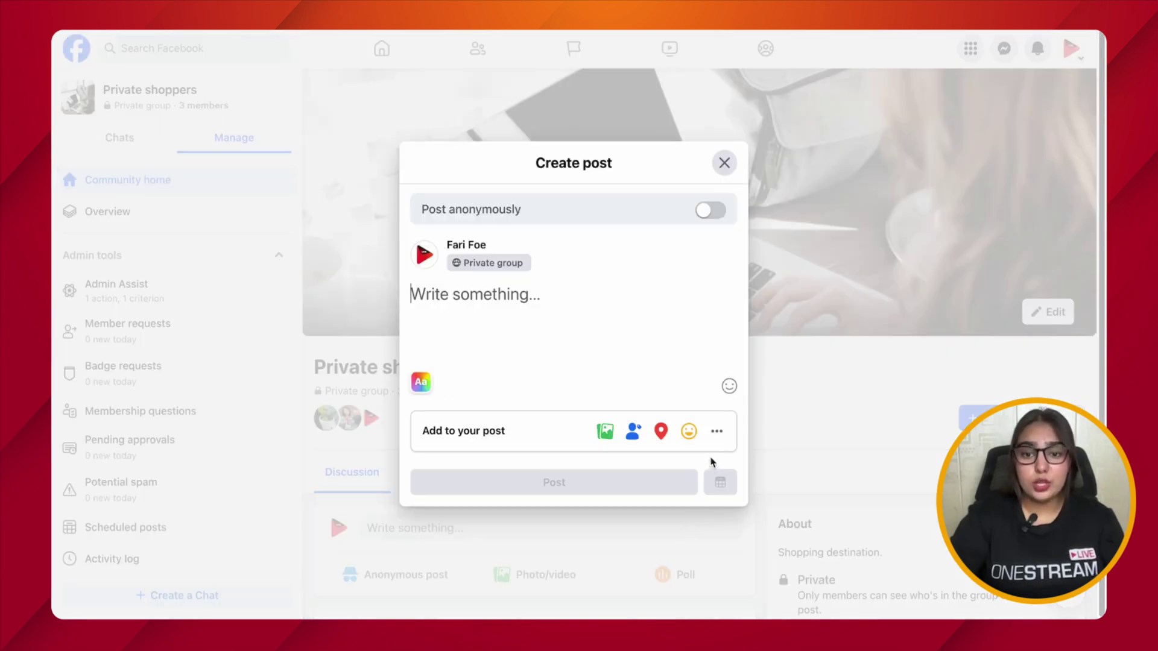
click(716, 431)
click(504, 396)
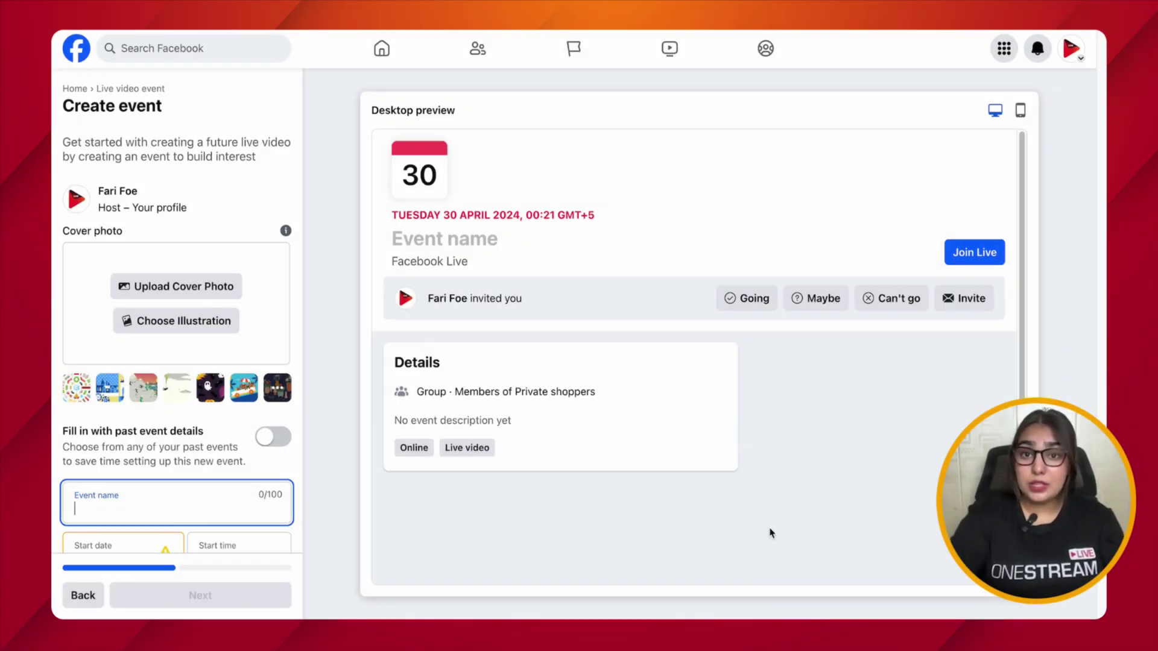
text(O)
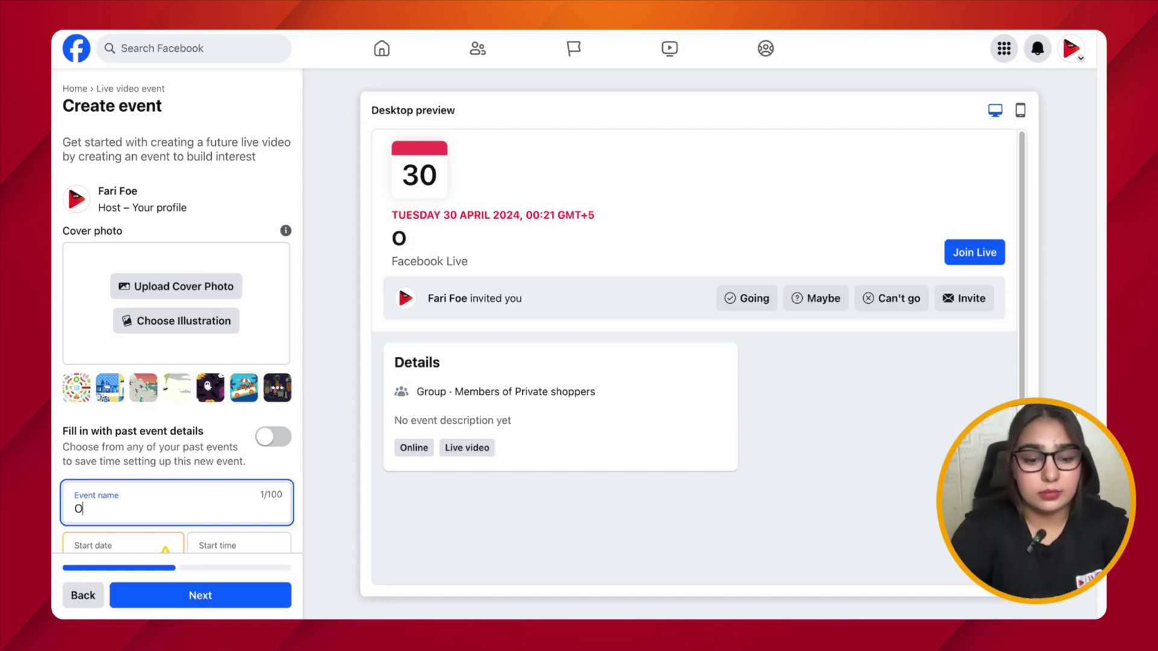
text(SL Live Event)
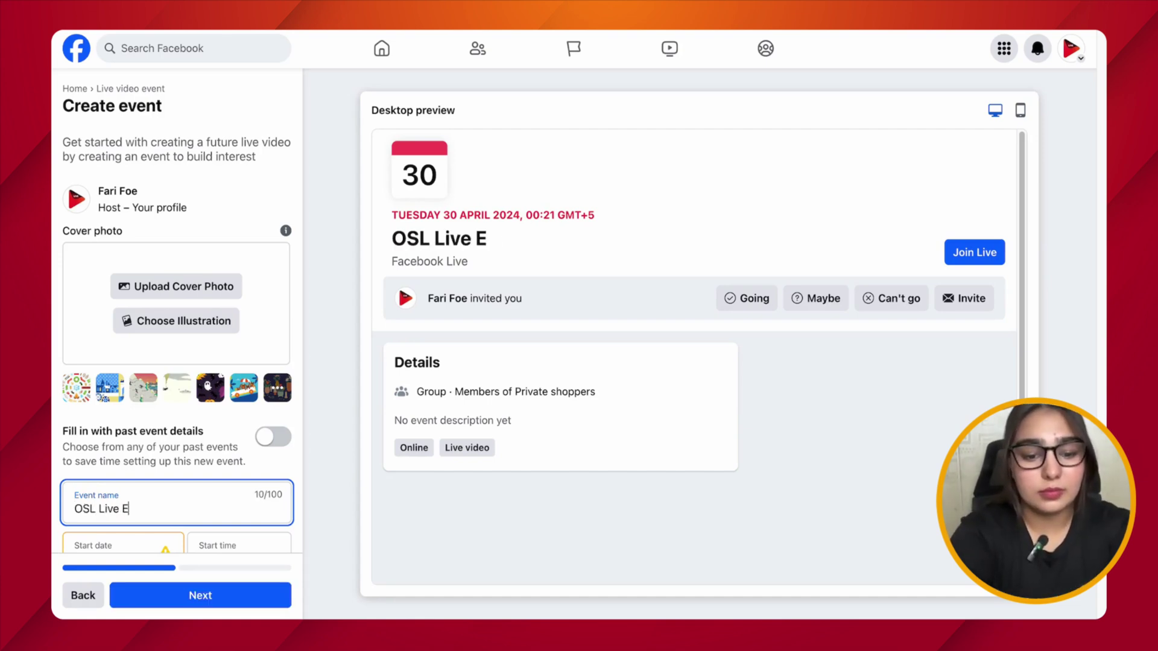
click(123, 545)
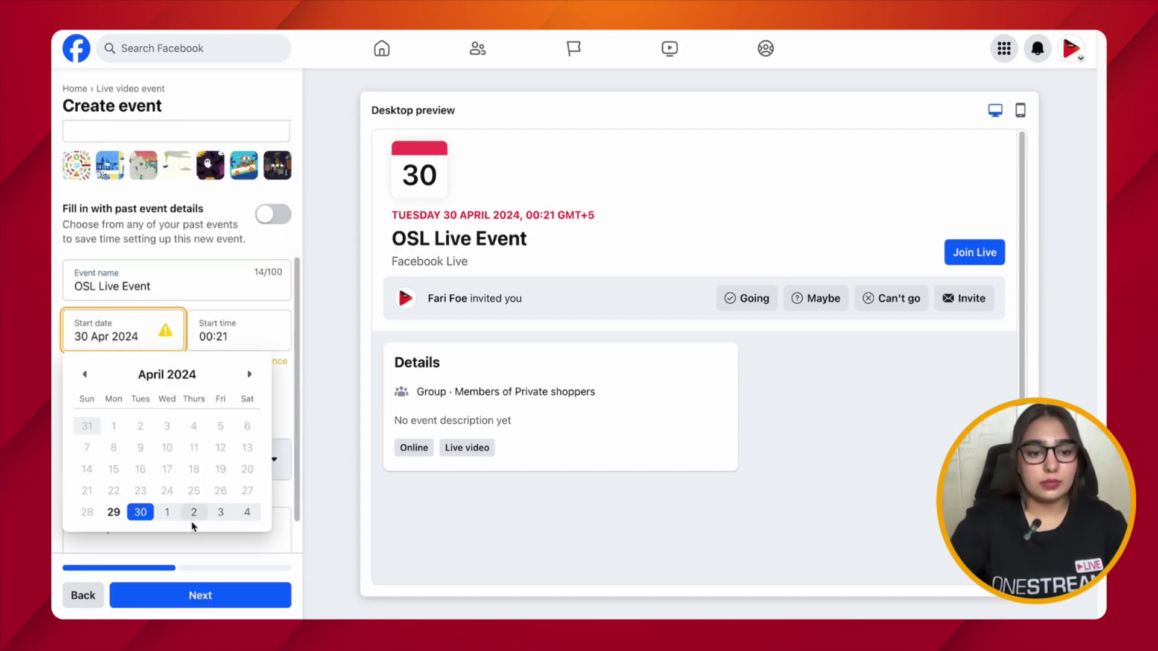
click(195, 518)
Step: Add an end date and description, review stream settings, and create OSL Live Event
click(114, 337)
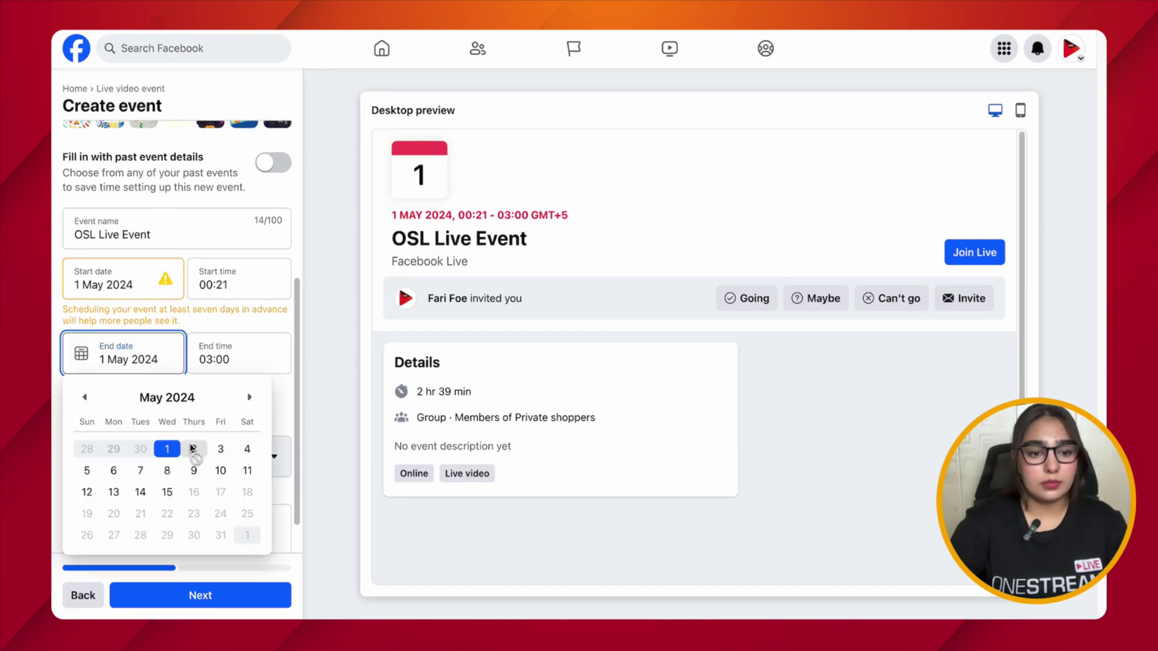
click(187, 450)
click(218, 481)
text(Test)
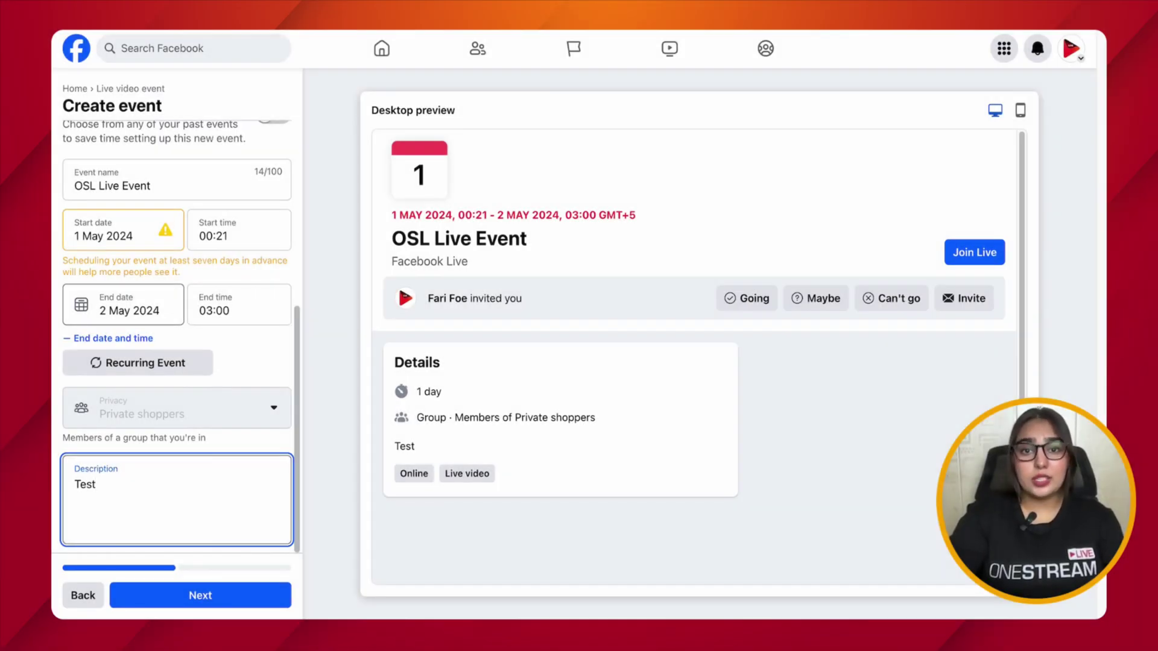
click(243, 595)
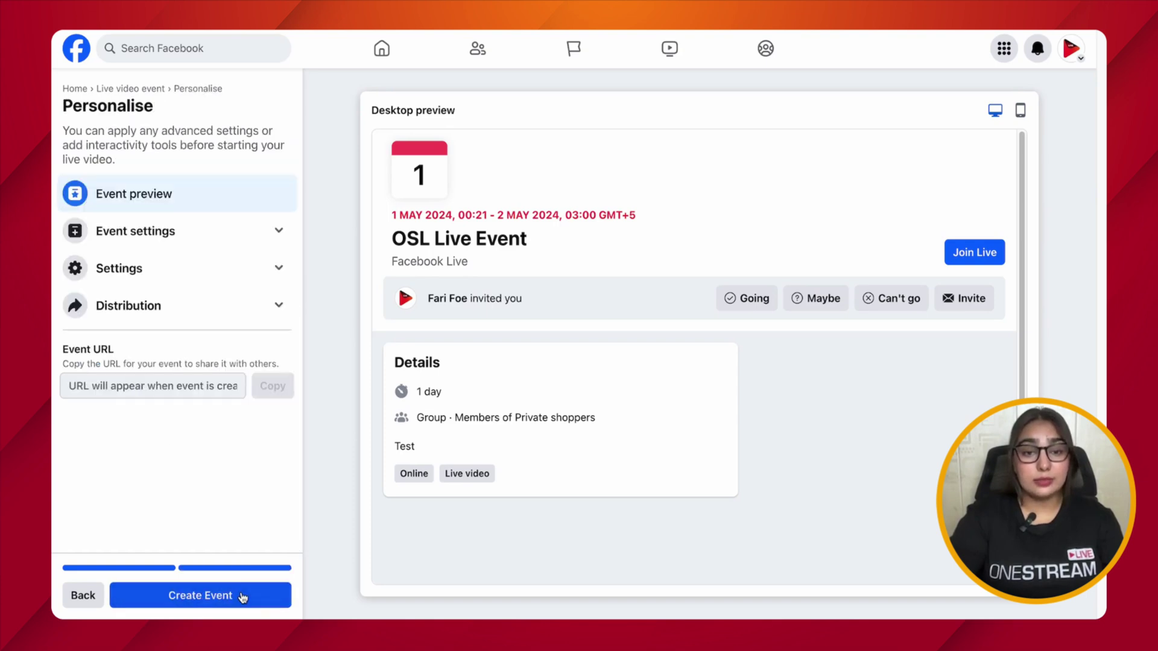
click(195, 271)
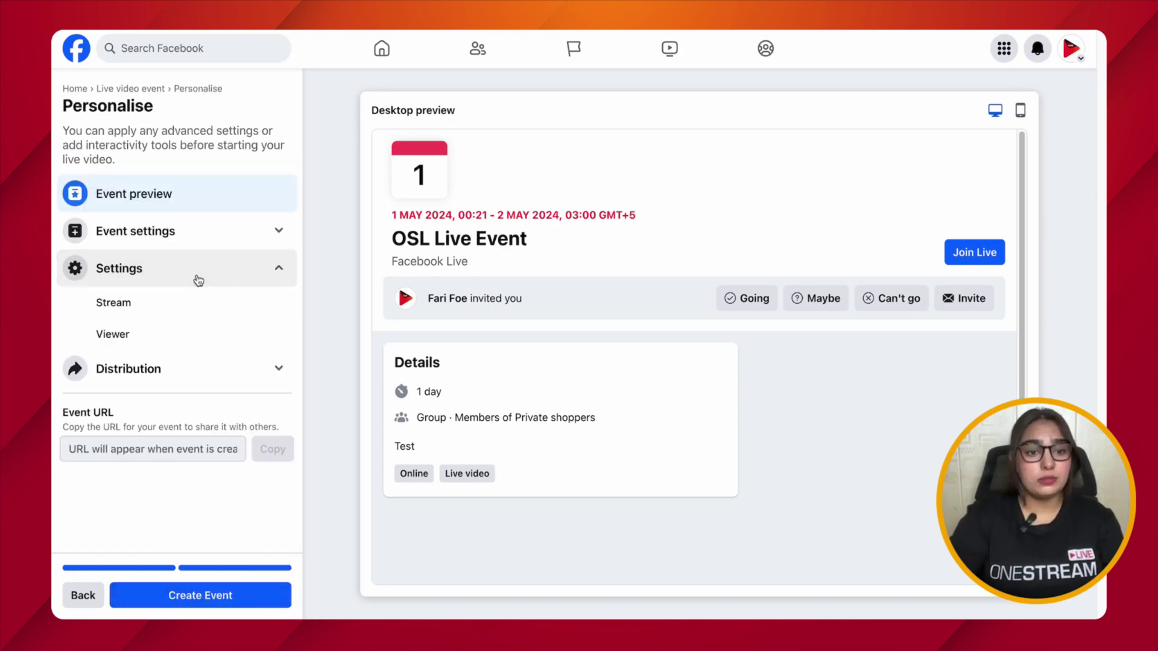
click(112, 303)
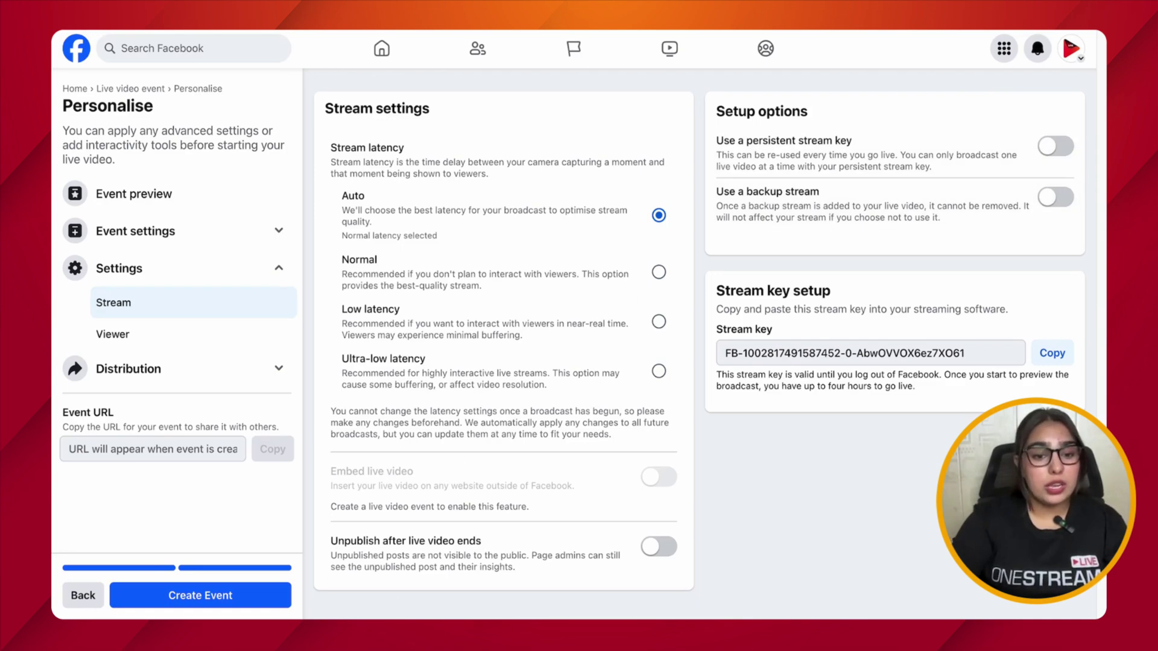
click(236, 595)
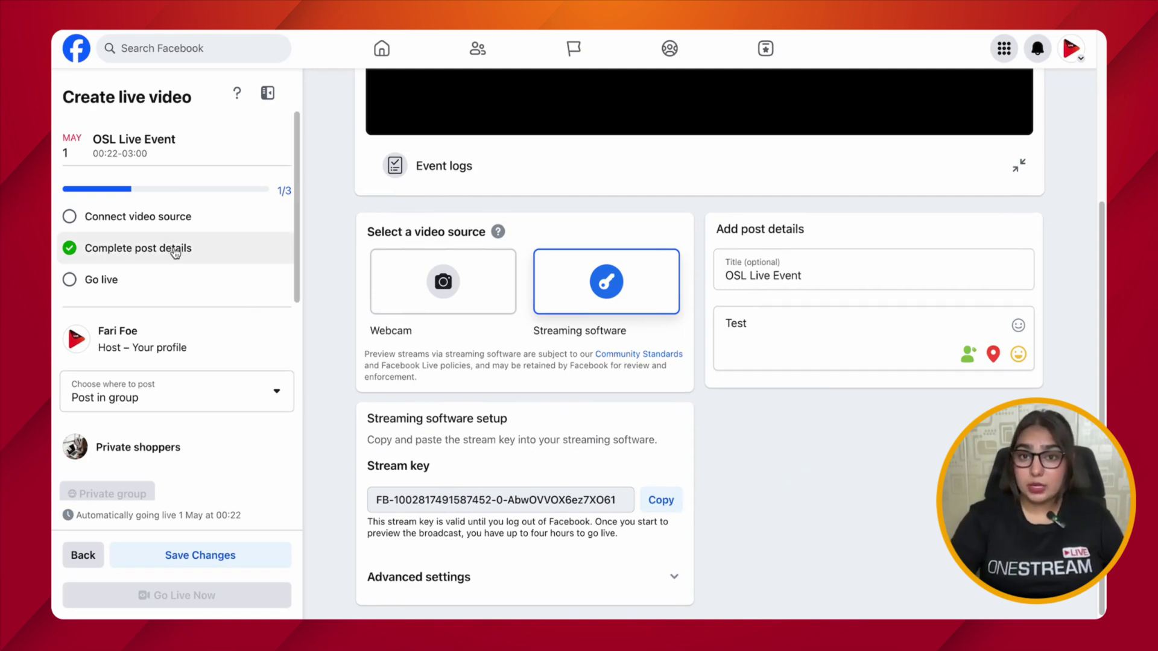
scroll(215, 256, down, 3)
scroll(215, 255, down, 2)
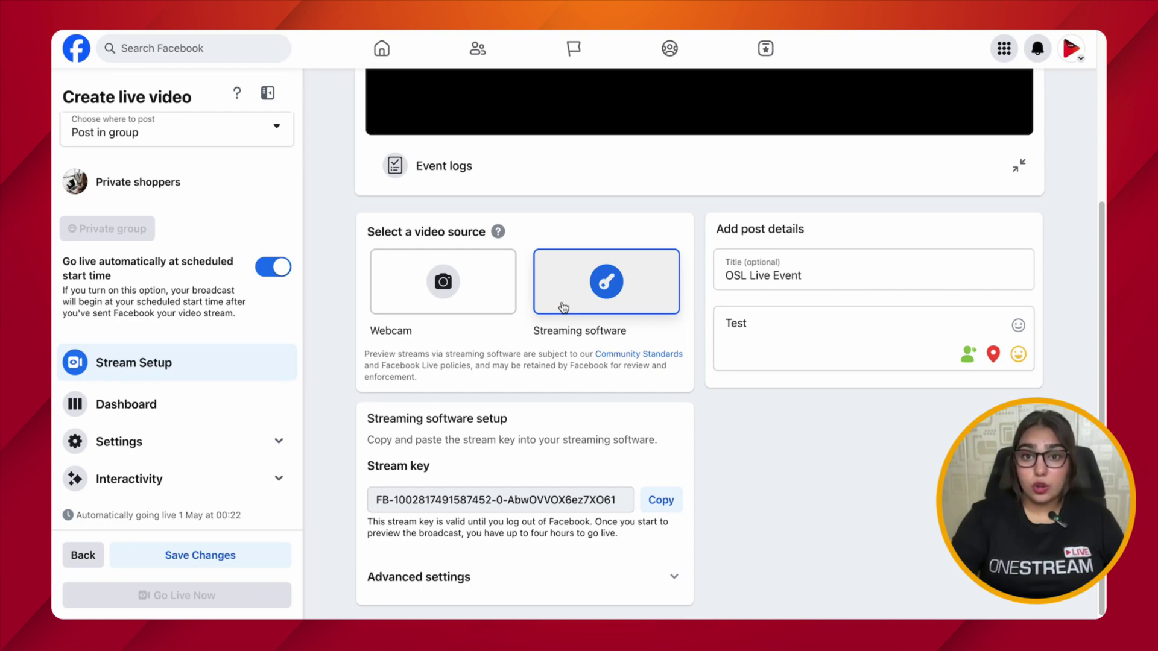
Step: Copy the Private shoppers event's stream key
click(661, 500)
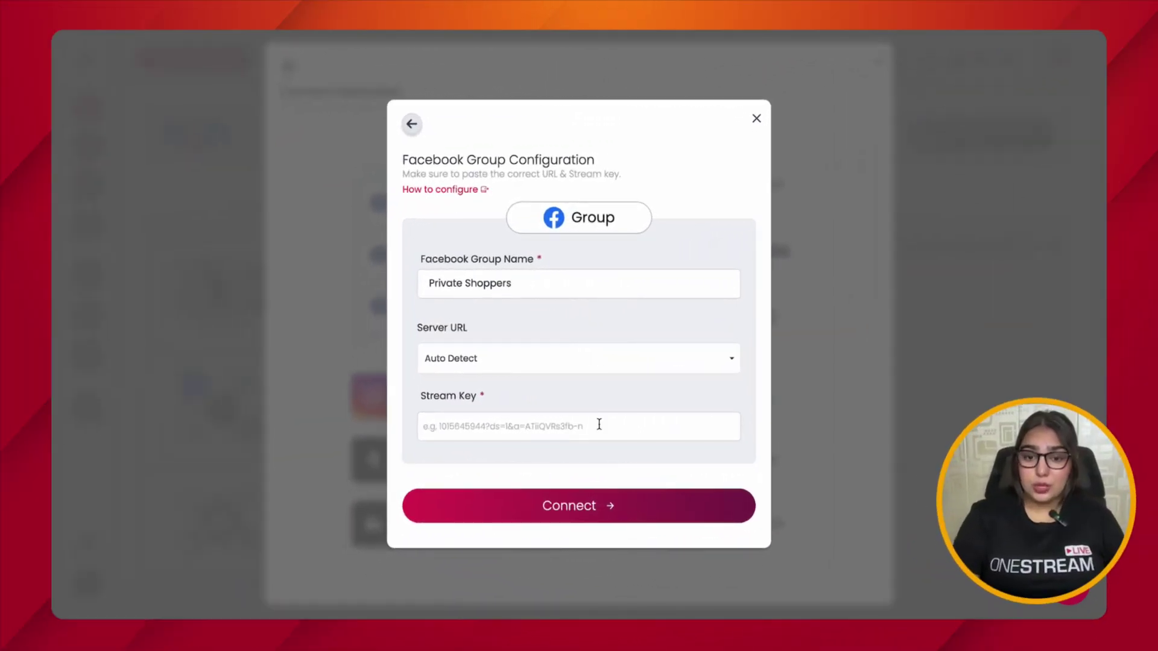
Step: Paste the stream key into Facebook Group Configuration and connect Private Shoppers
click(599, 426)
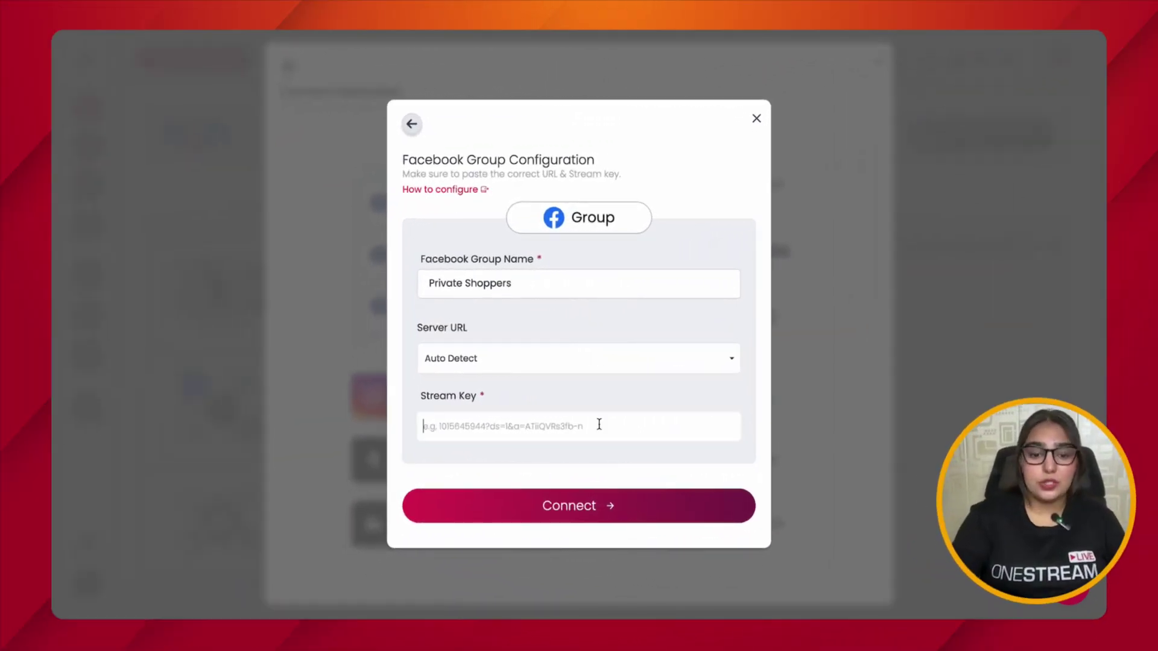
key(ctrl+v)
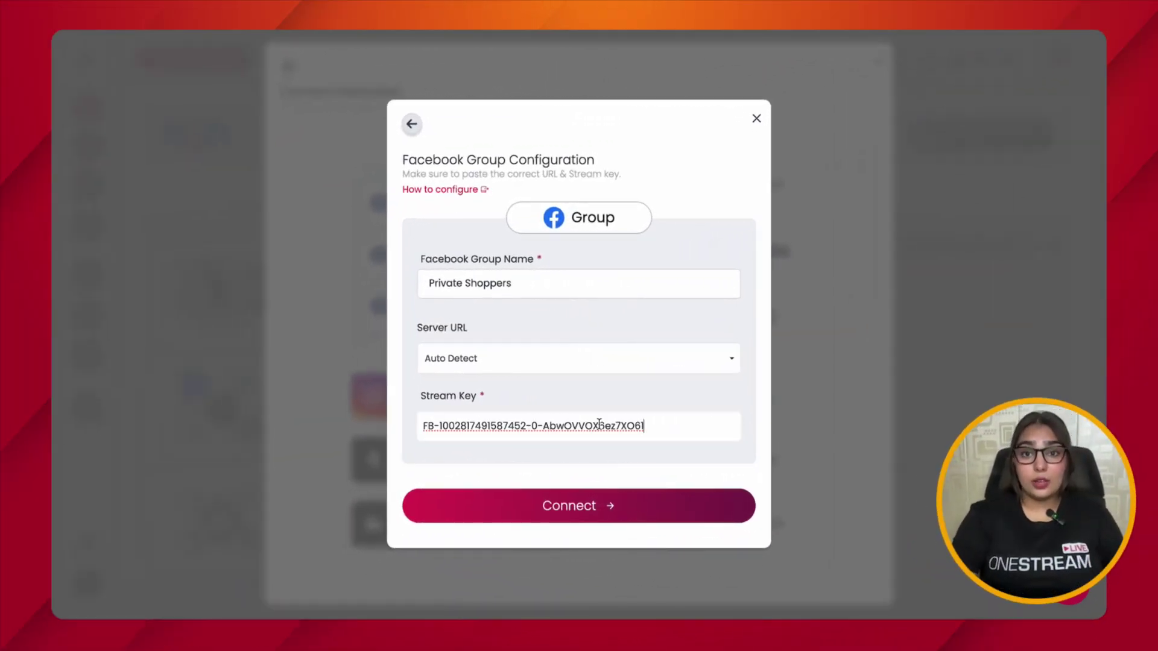
click(673, 507)
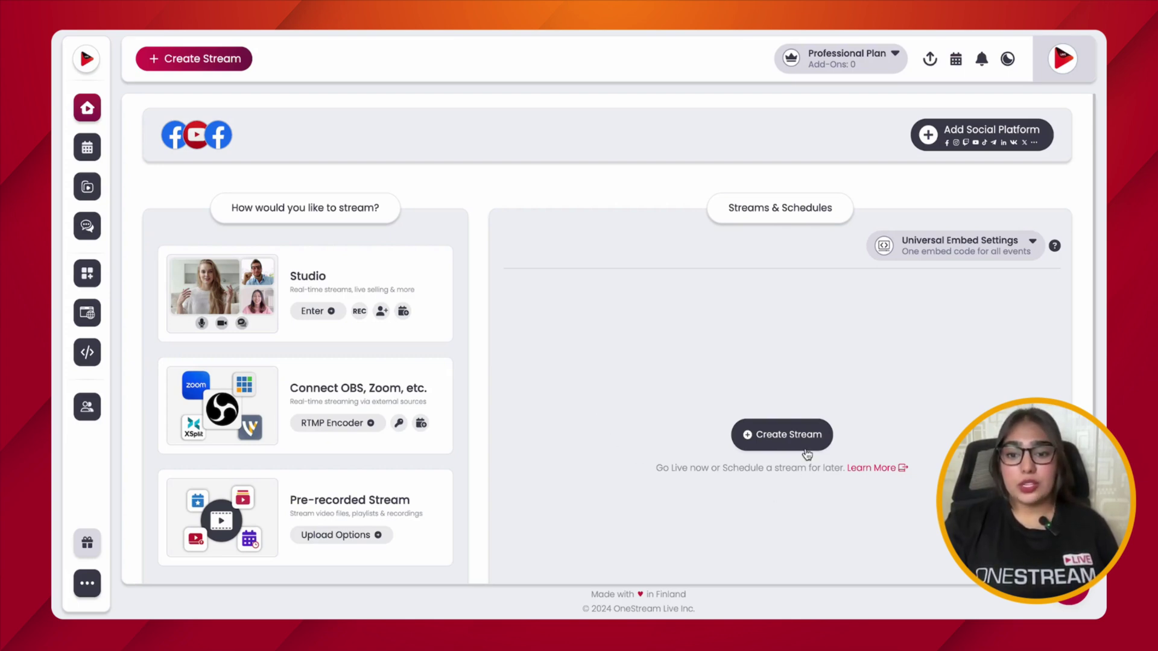
Step: Create a pre-recorded stream using the uploaded 'What is OneStream Live.' video
click(783, 434)
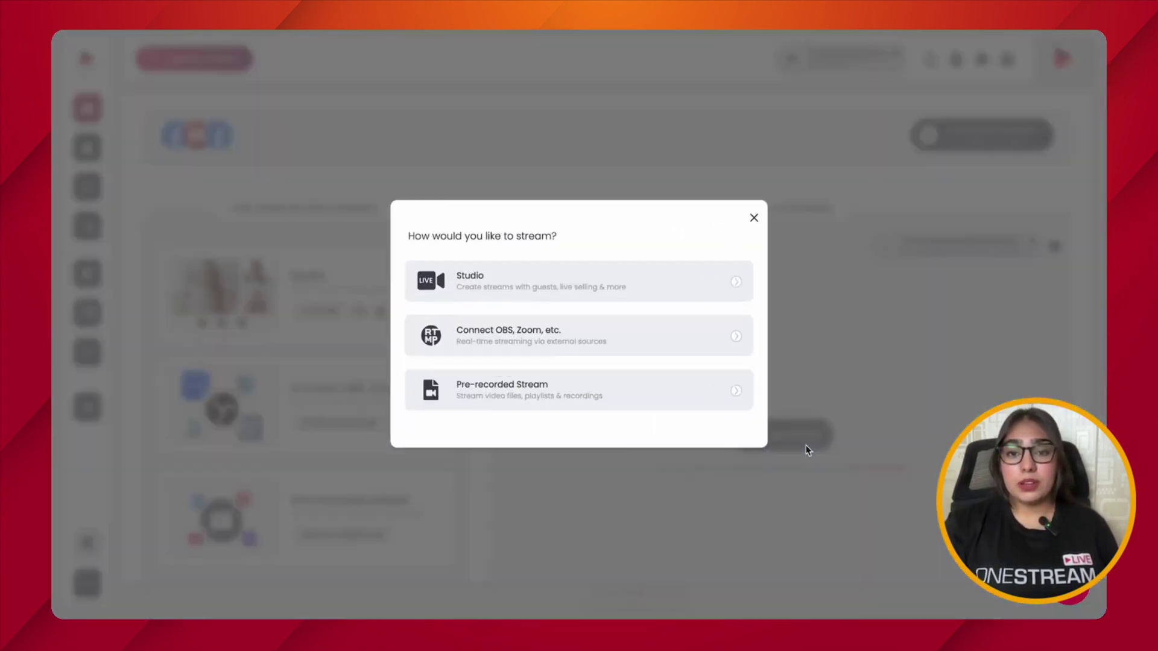
click(745, 395)
click(665, 426)
click(597, 433)
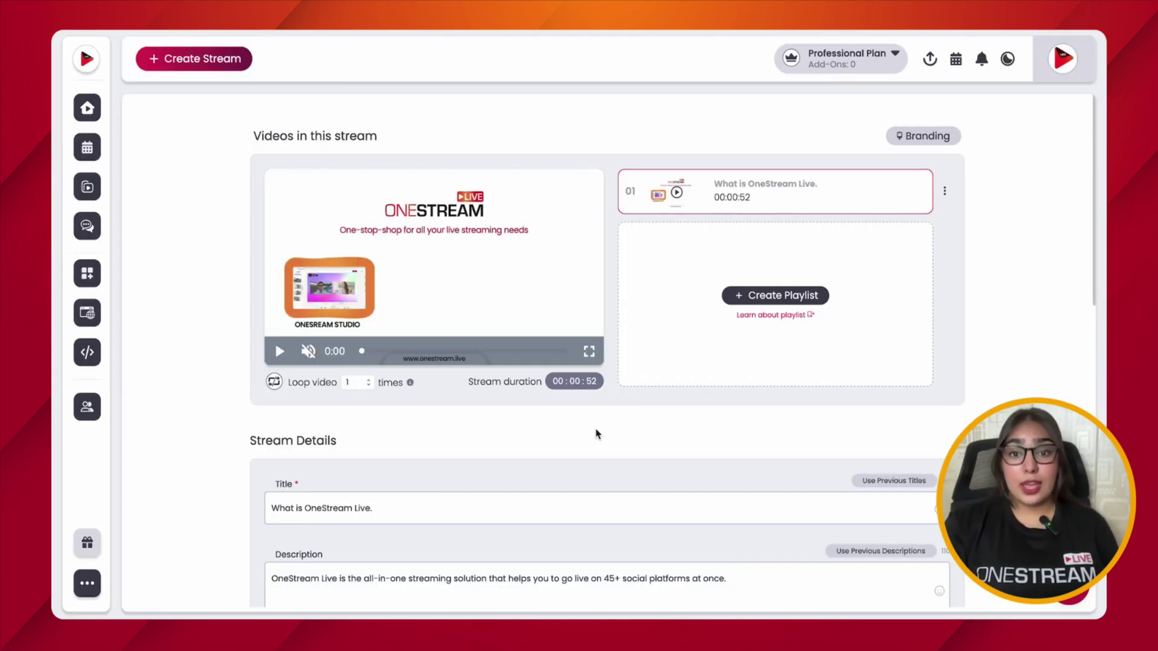
scroll(596, 434, down, 3)
scroll(596, 435, down, 3)
scroll(596, 434, down, 3)
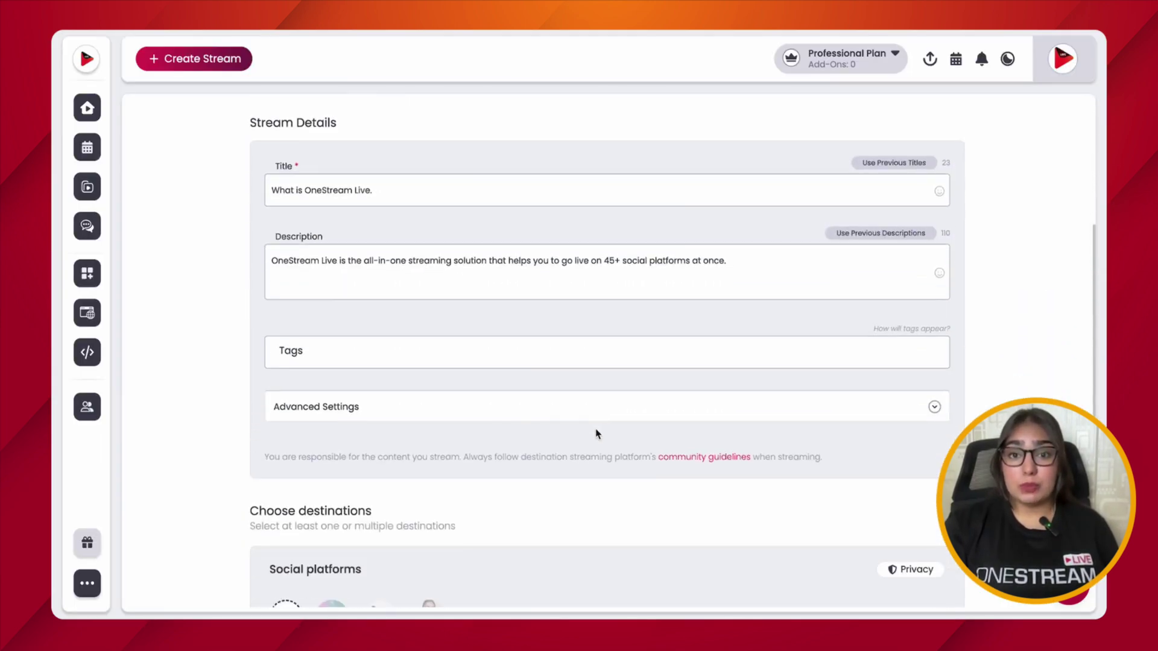
scroll(596, 434, down, 3)
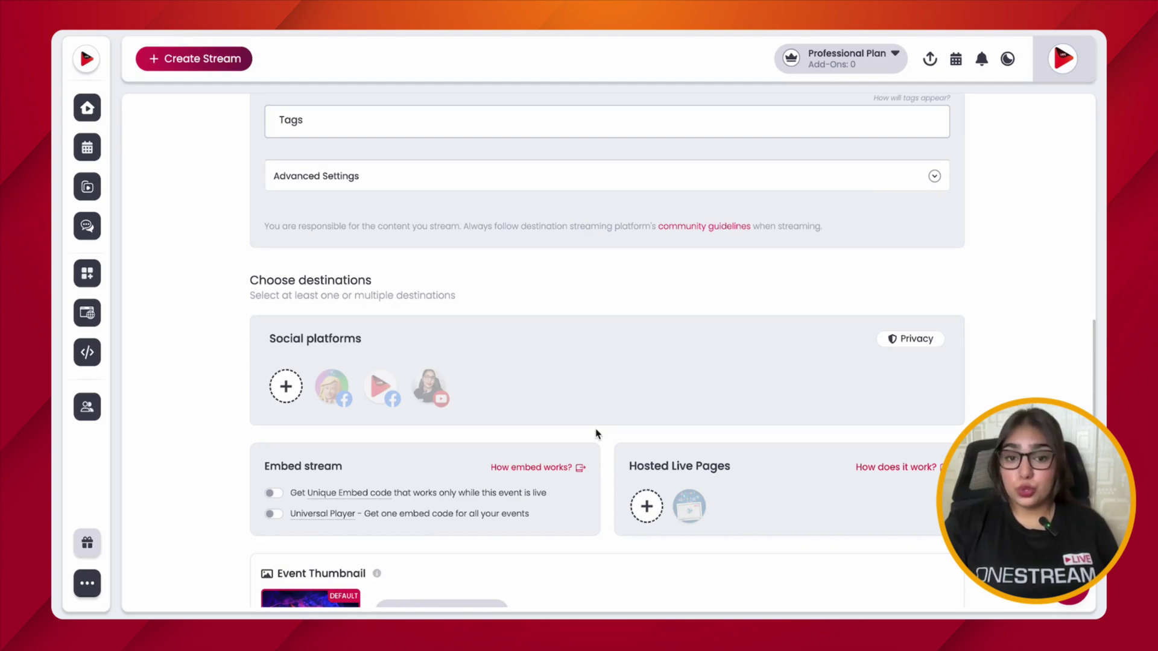
Step: Send it to a new unlisted YouTube event and go live immediately
click(422, 398)
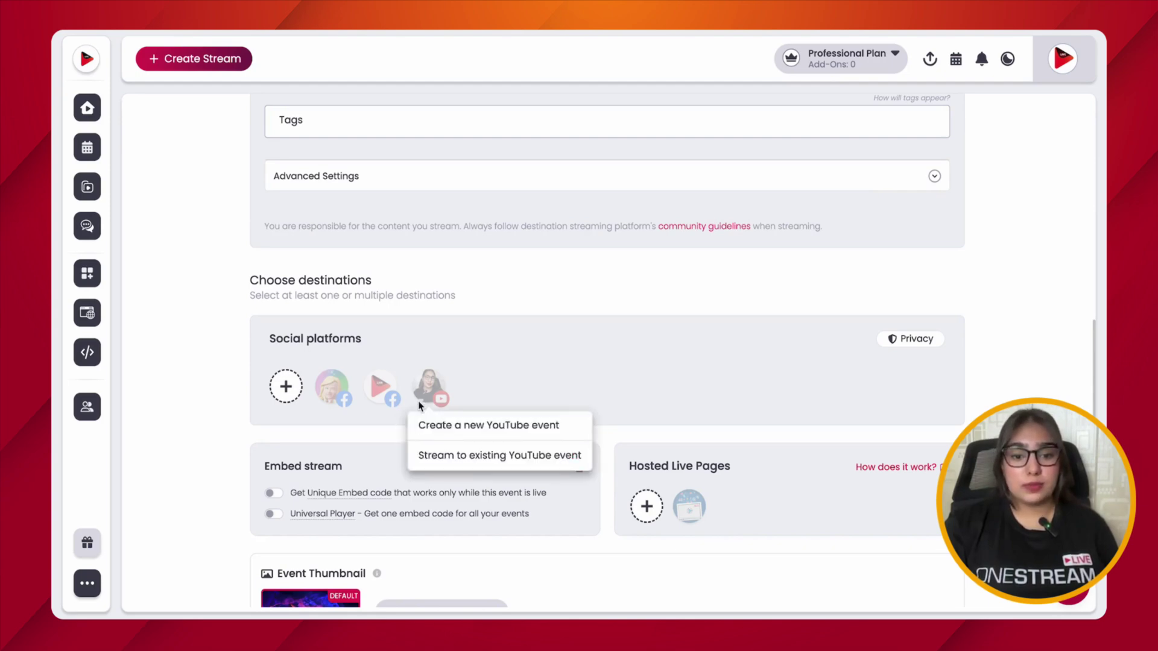
click(480, 425)
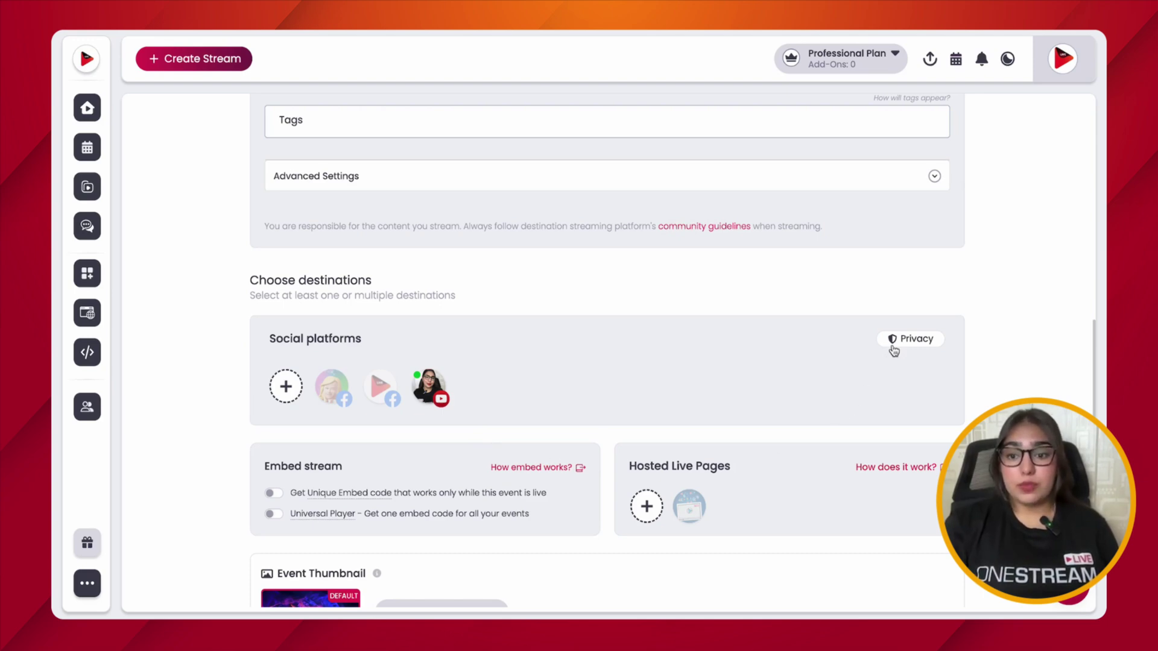
click(910, 339)
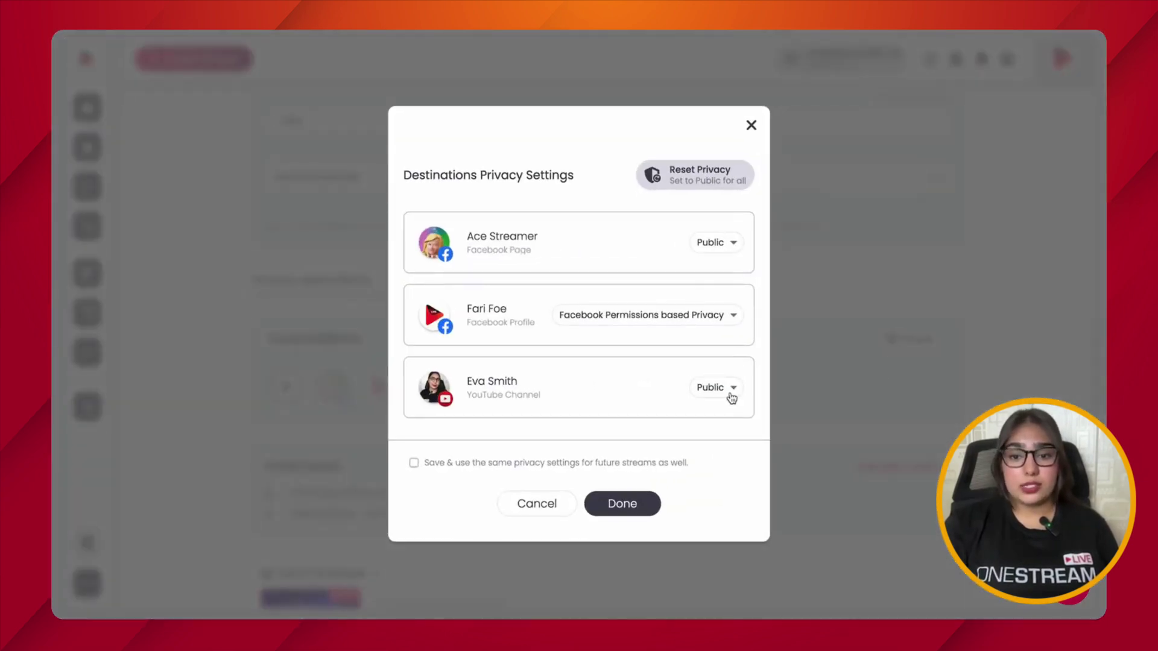
click(734, 389)
click(712, 457)
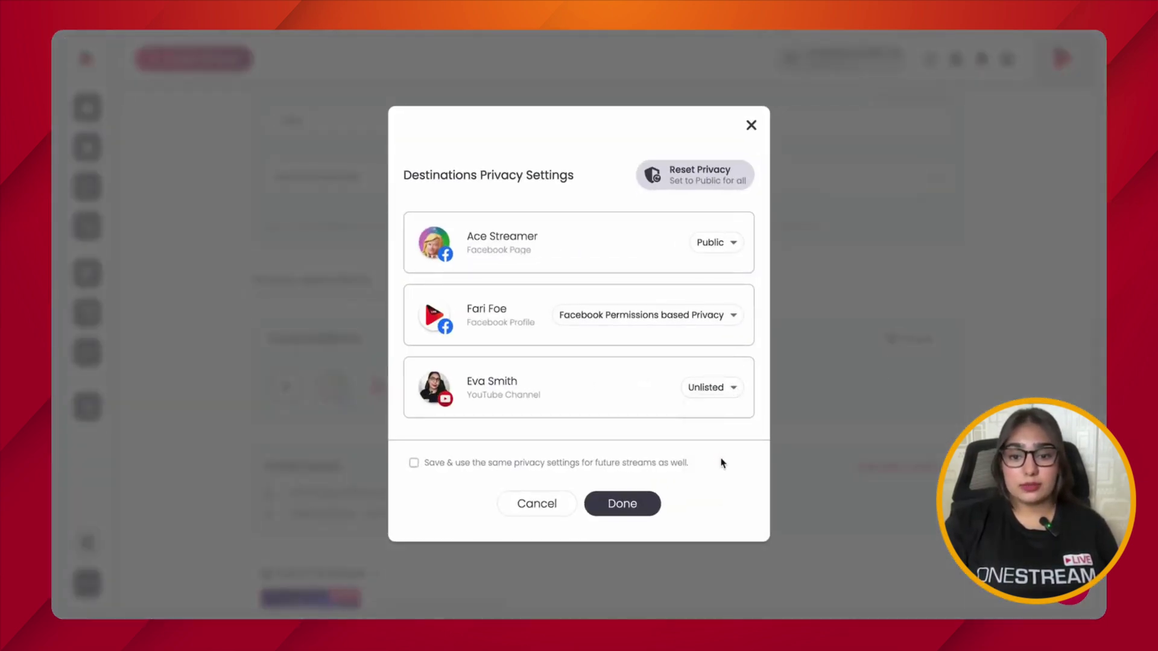
click(622, 503)
scroll(653, 500, down, 3)
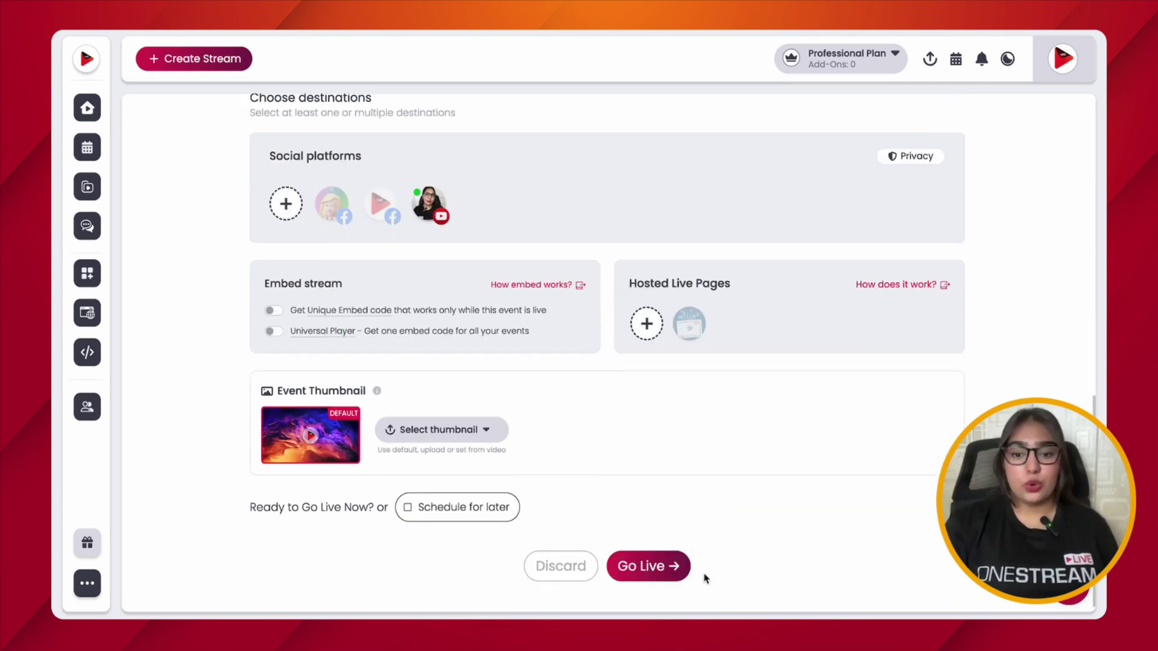
click(681, 568)
click(592, 354)
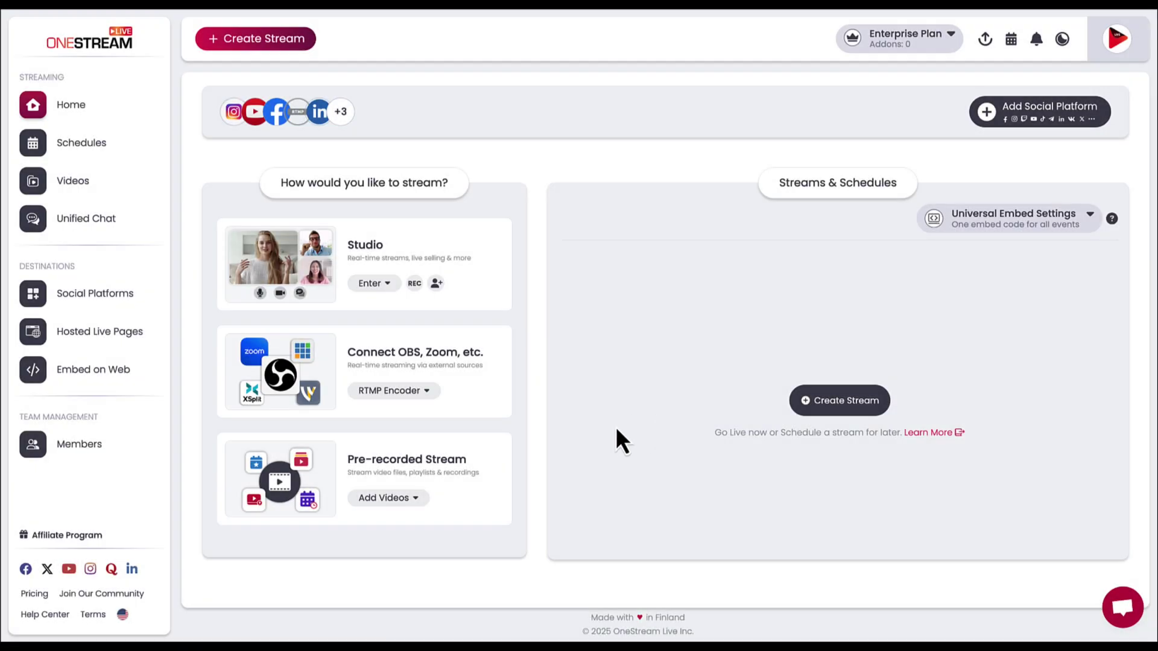
Step: Connect the logged-in Facebook profile as a OneStream Live destination
click(987, 113)
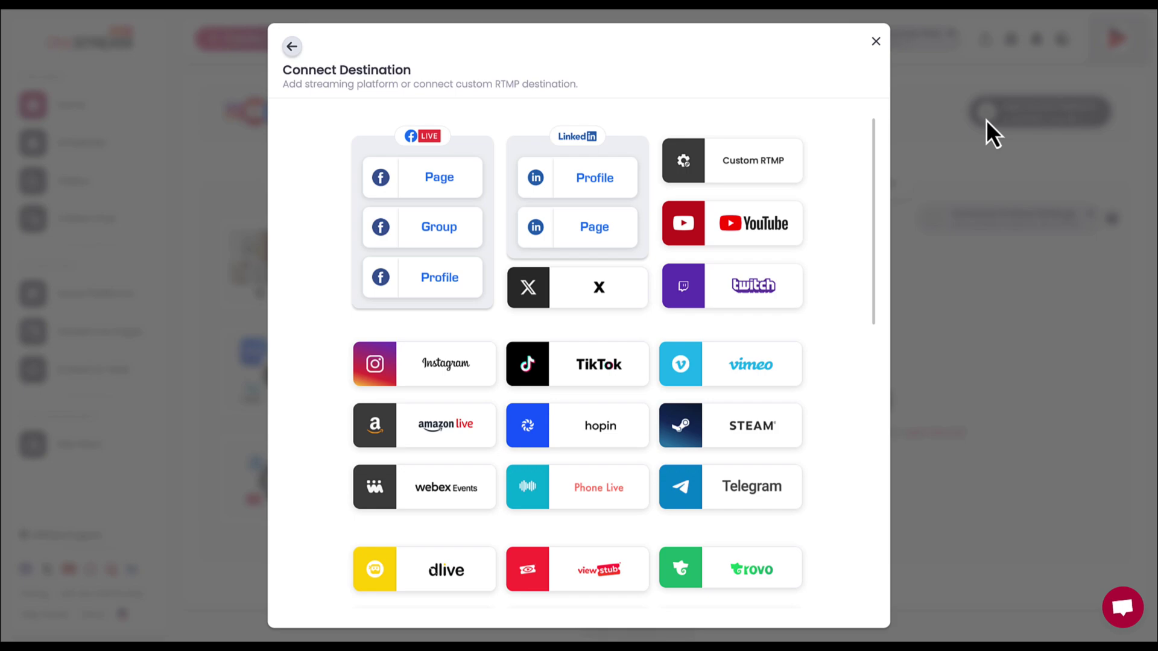
click(471, 281)
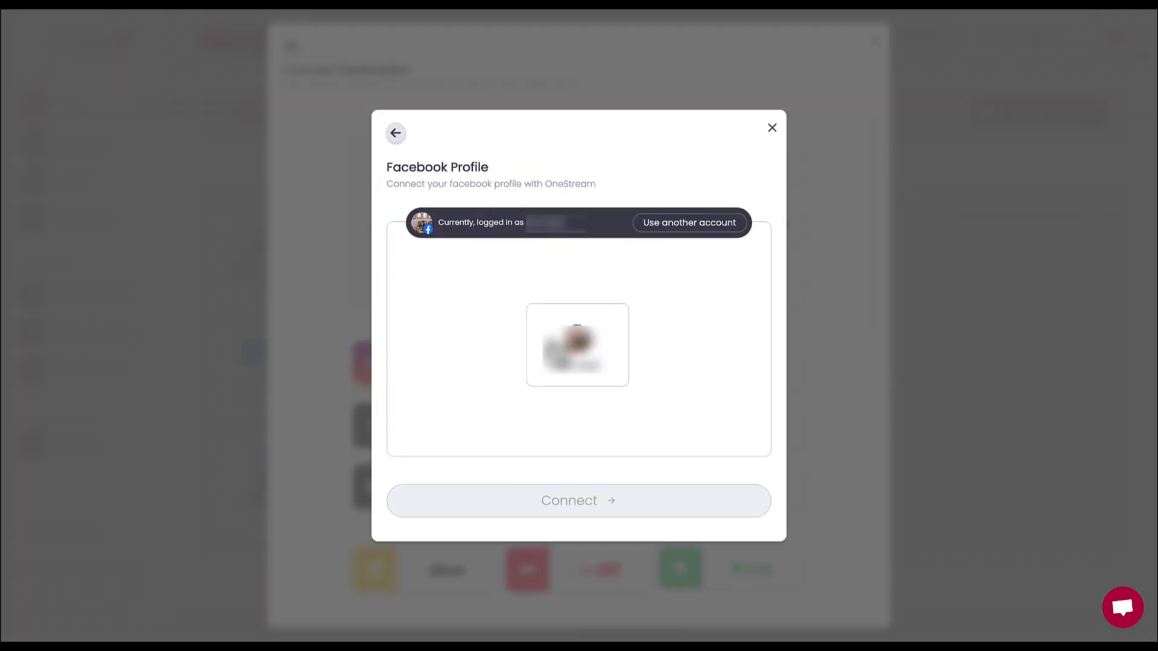
click(555, 357)
click(592, 501)
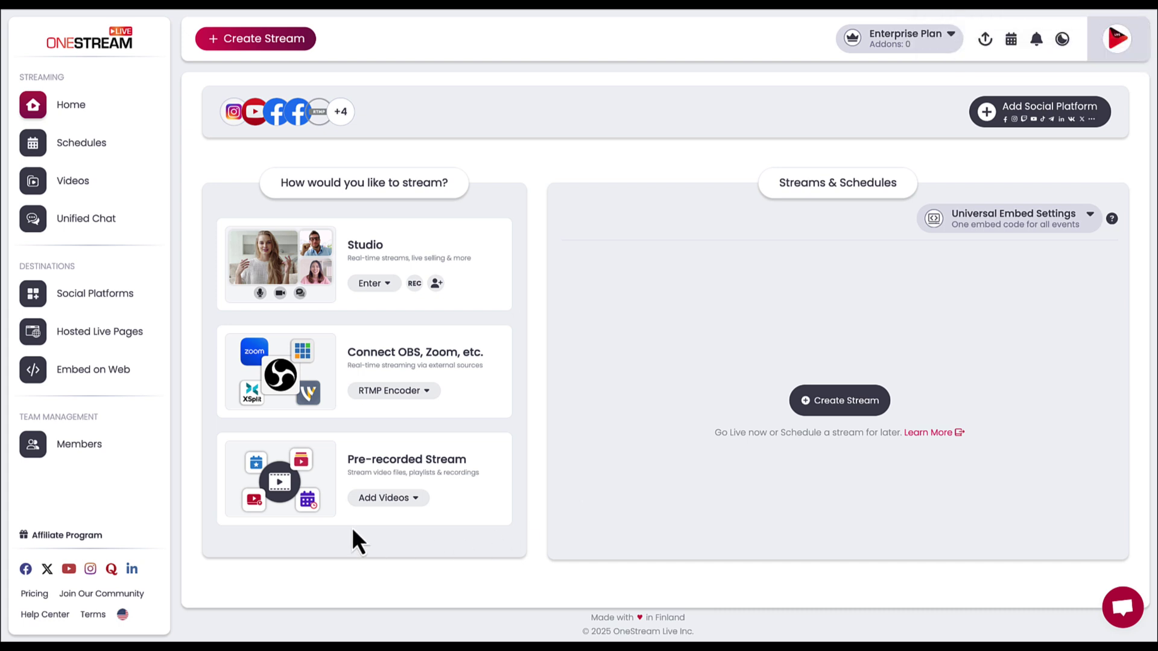
Step: Pick the Gamers Hub. video from OneStream Storage and schedule it for 11 Jul, 18:18
click(383, 498)
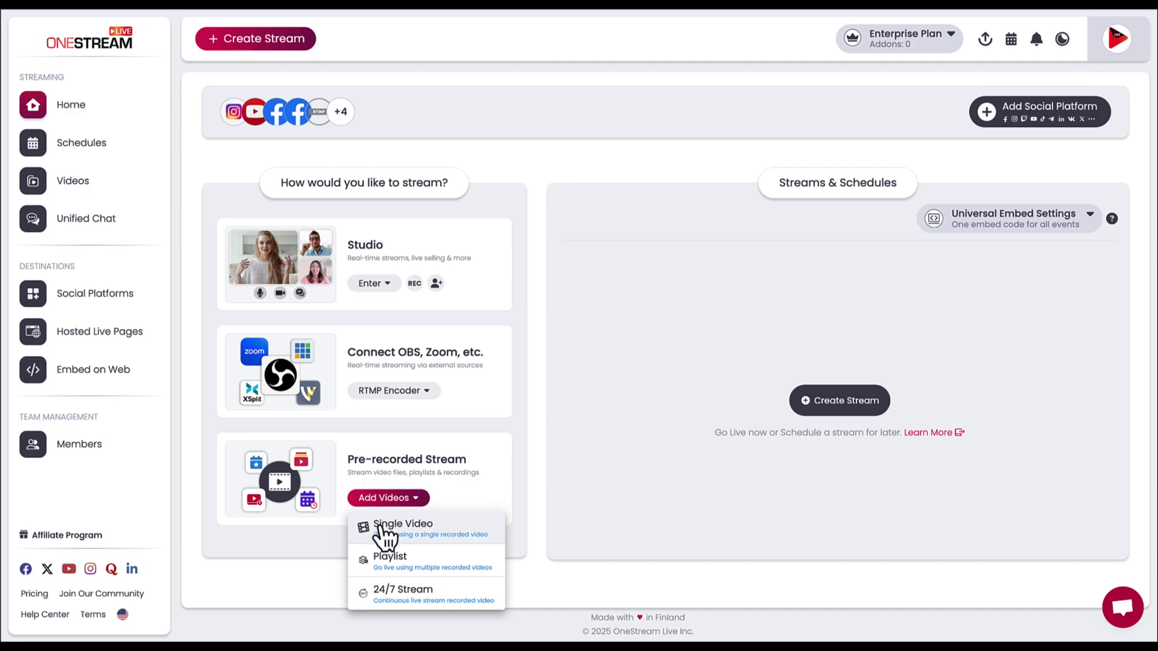
click(385, 529)
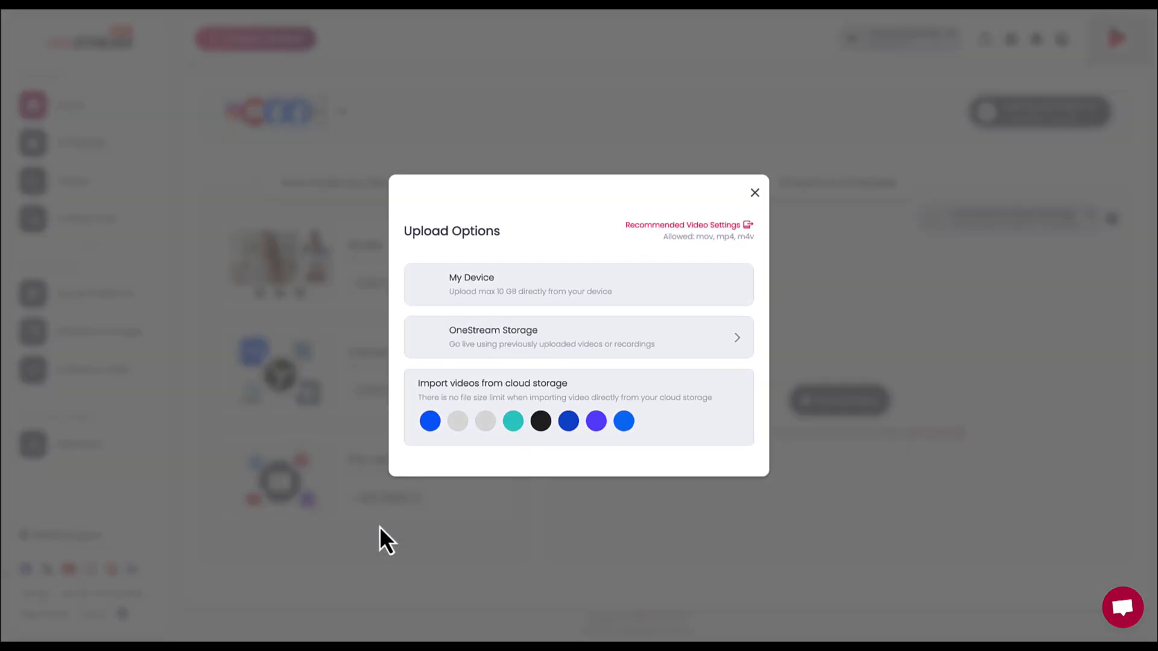
click(597, 342)
click(592, 256)
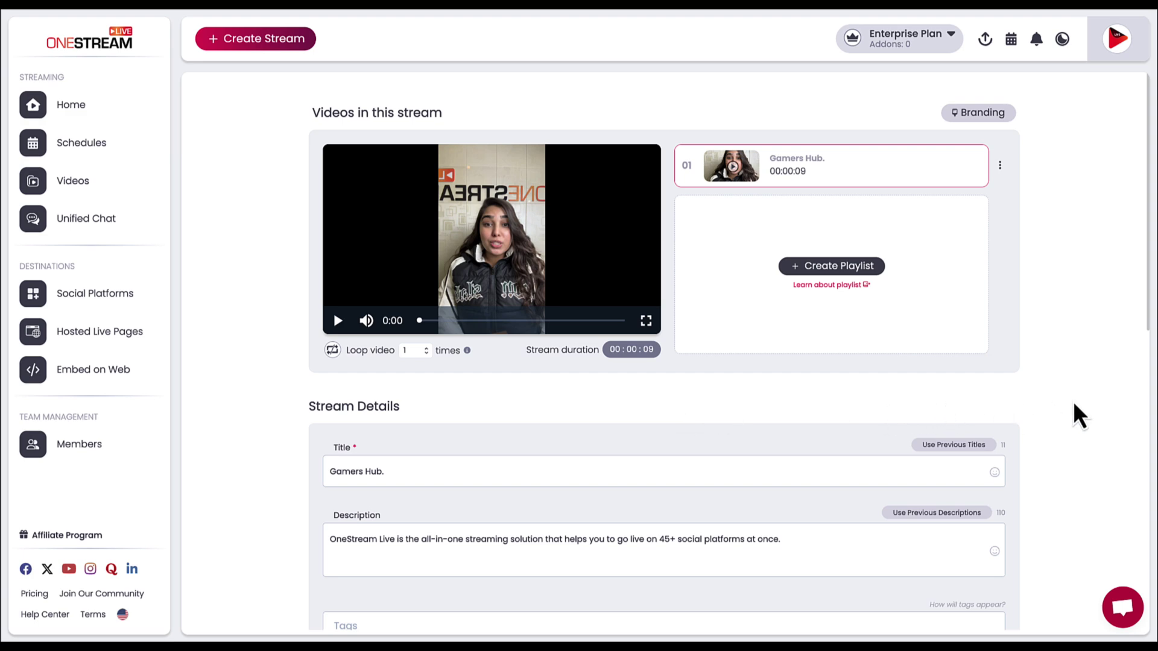
scroll(1073, 401, down, 3)
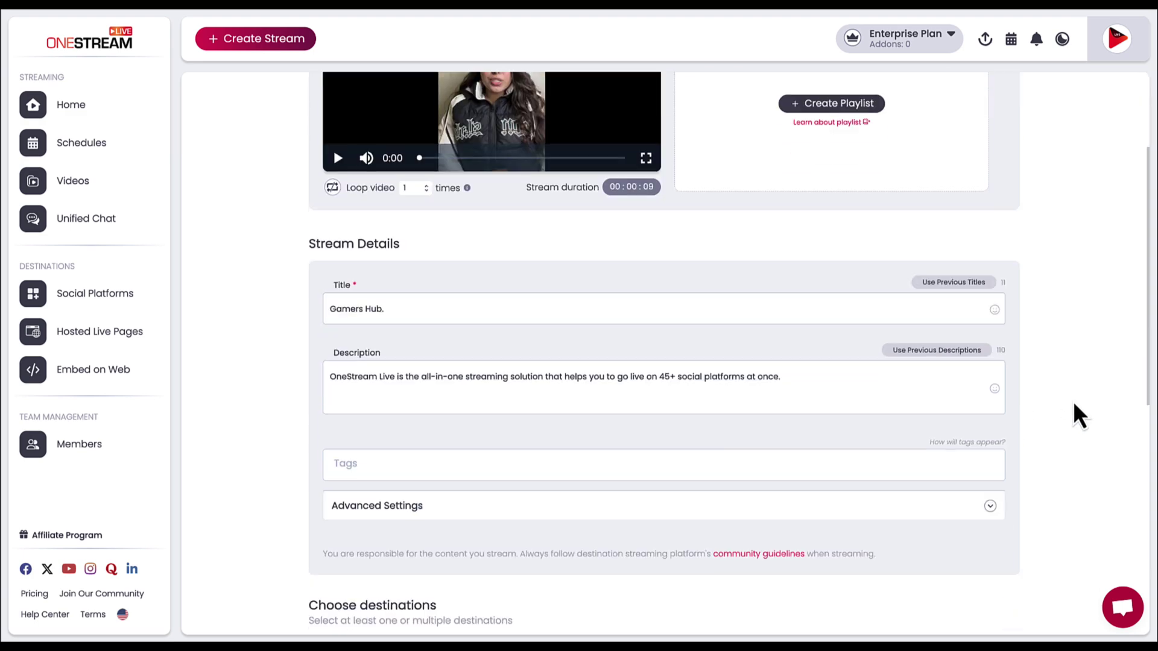
scroll(1073, 401, down, 2)
scroll(1073, 400, down, 5)
scroll(1073, 401, down, 3)
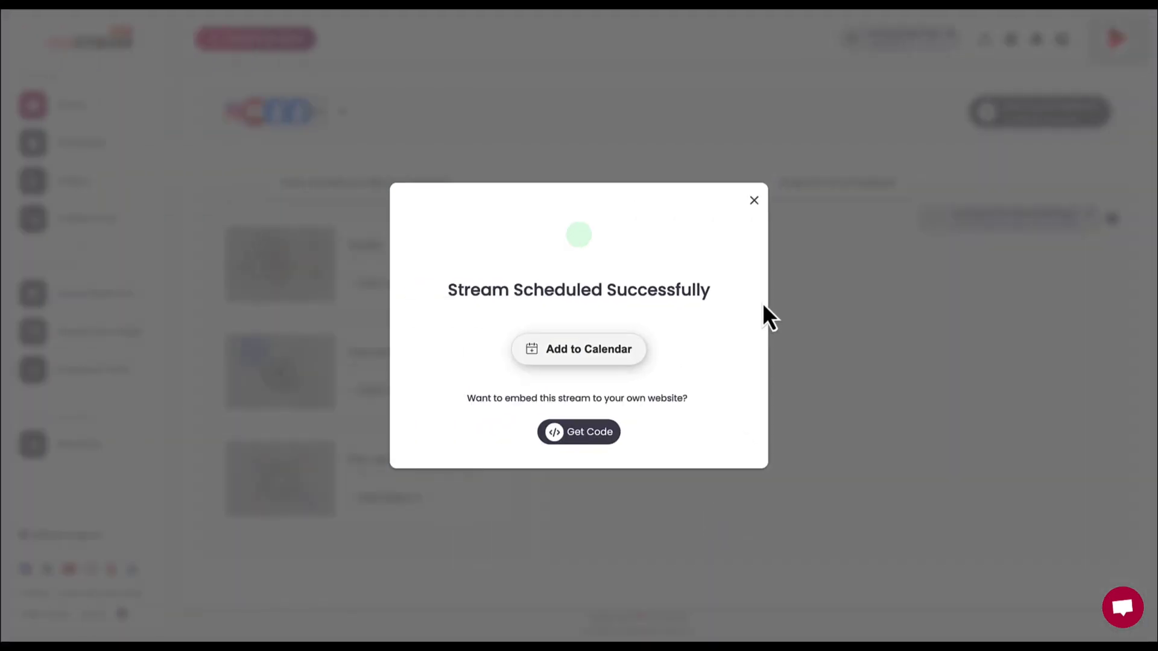
click(754, 199)
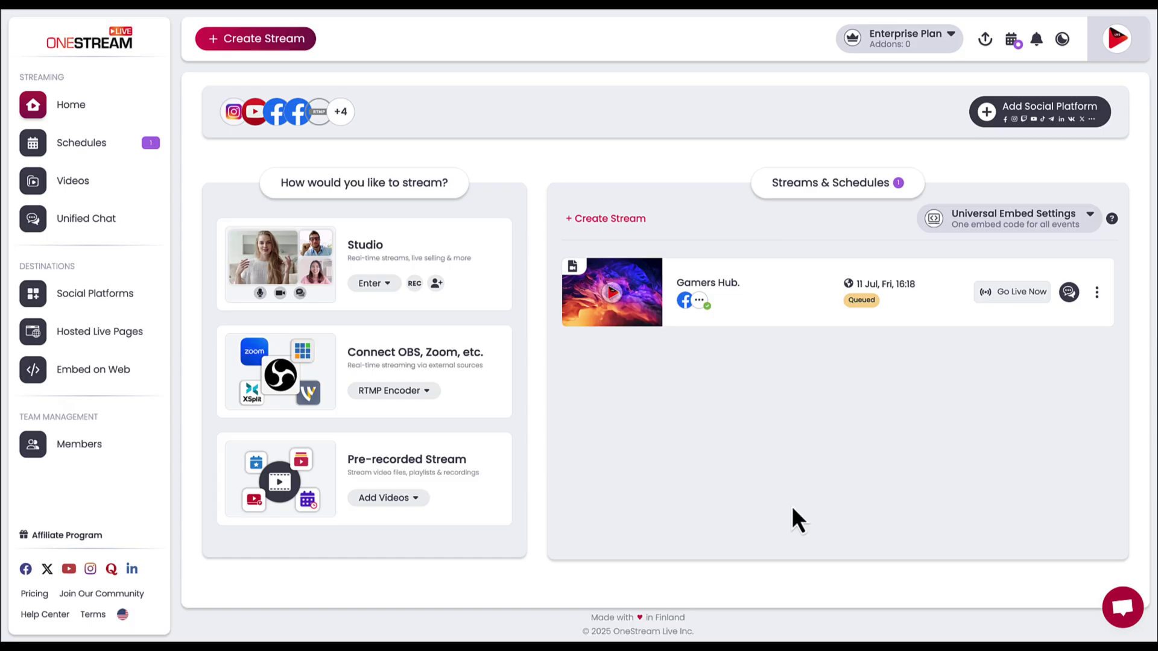